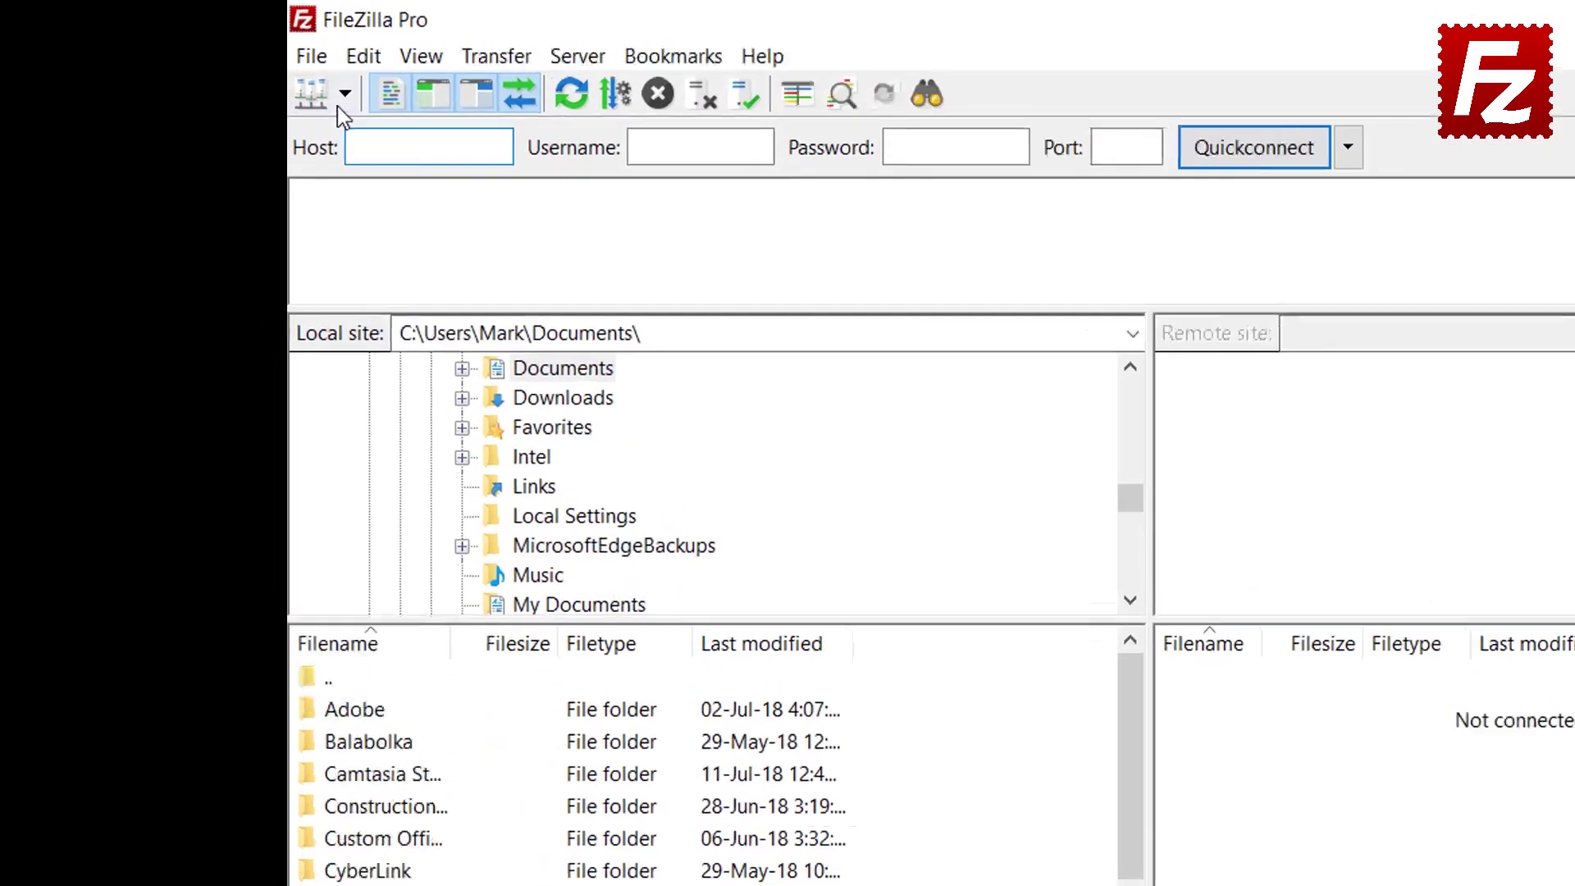
# - Connect to the FTP Tutorial site and open Construction Project on both local and remote sides
pyautogui.click(236, 64)
pyautogui.click(380, 145)
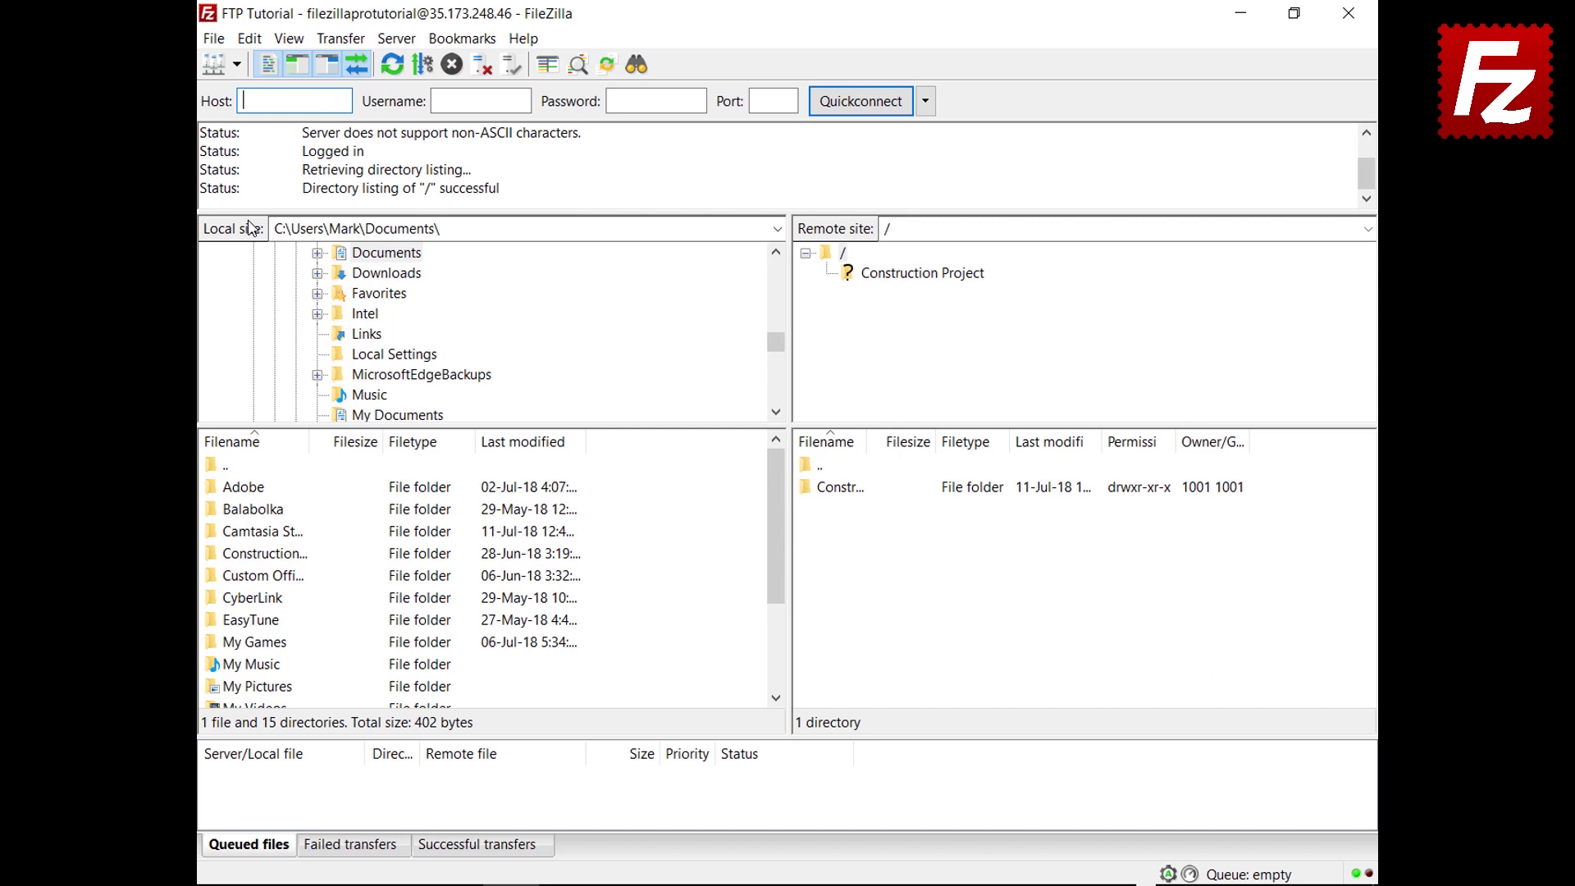
pyautogui.doubleClick(263, 554)
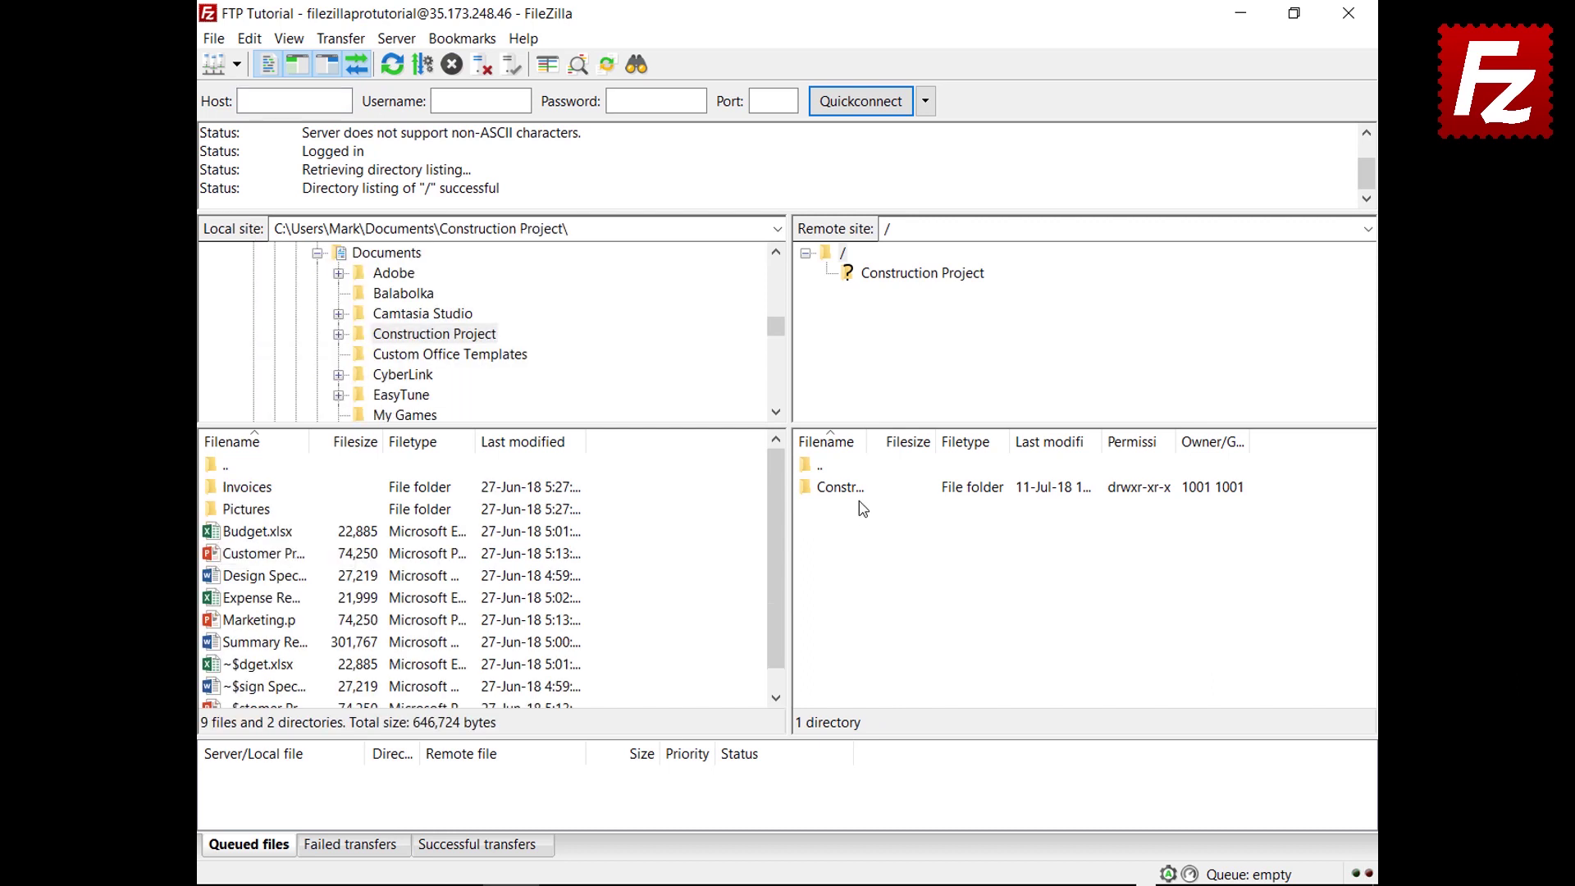
pyautogui.doubleClick(841, 487)
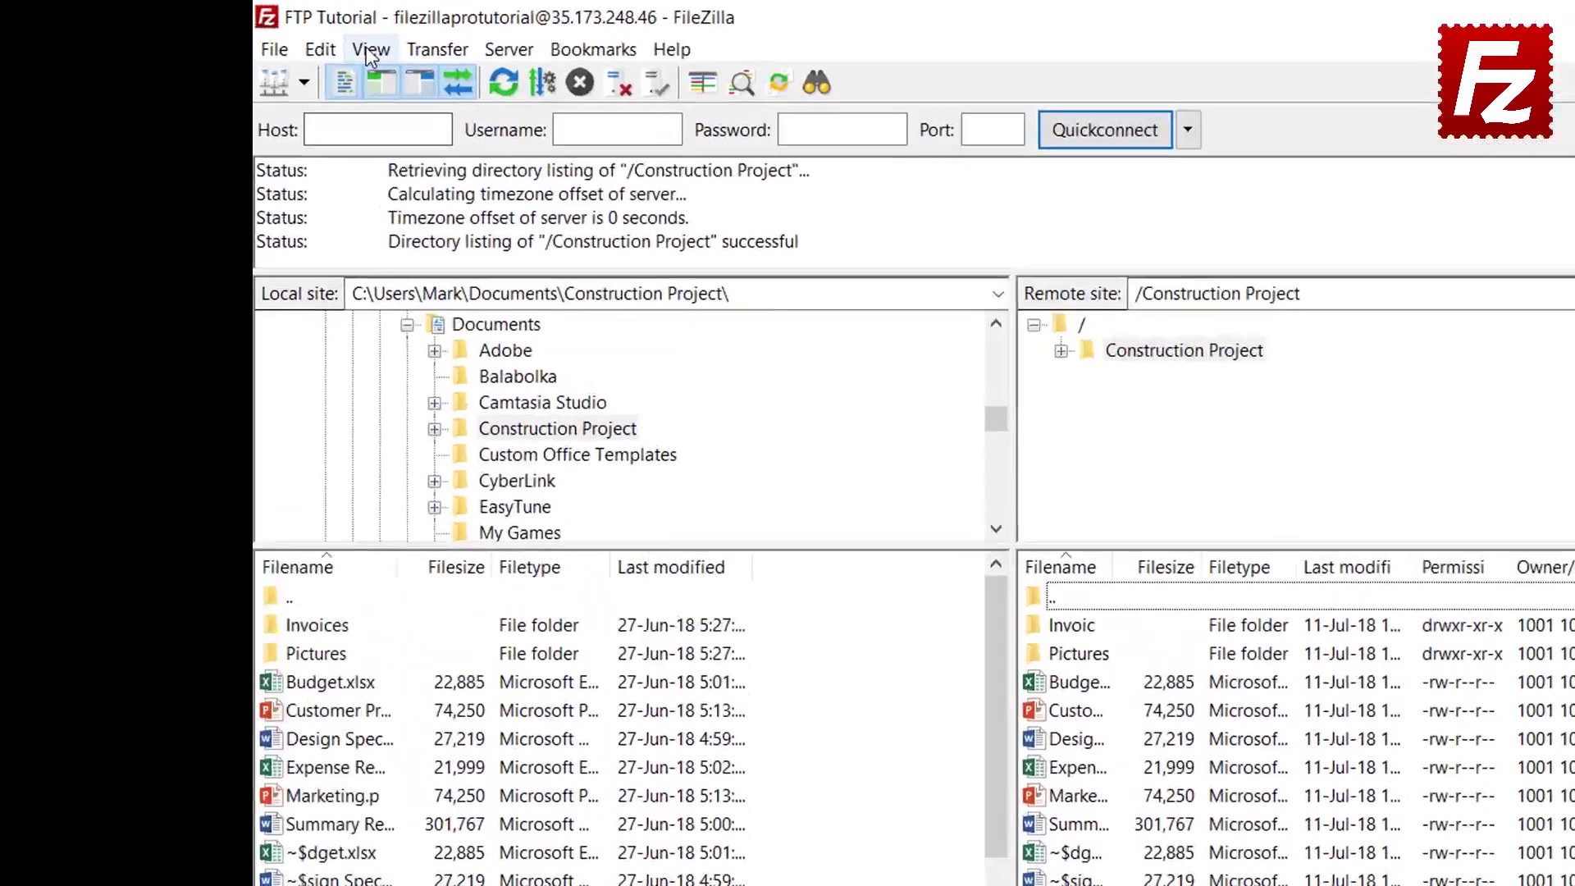
# - Bring up Directory listing filters and the filter rule editor, and begin a new filter rule
pyautogui.click(289, 37)
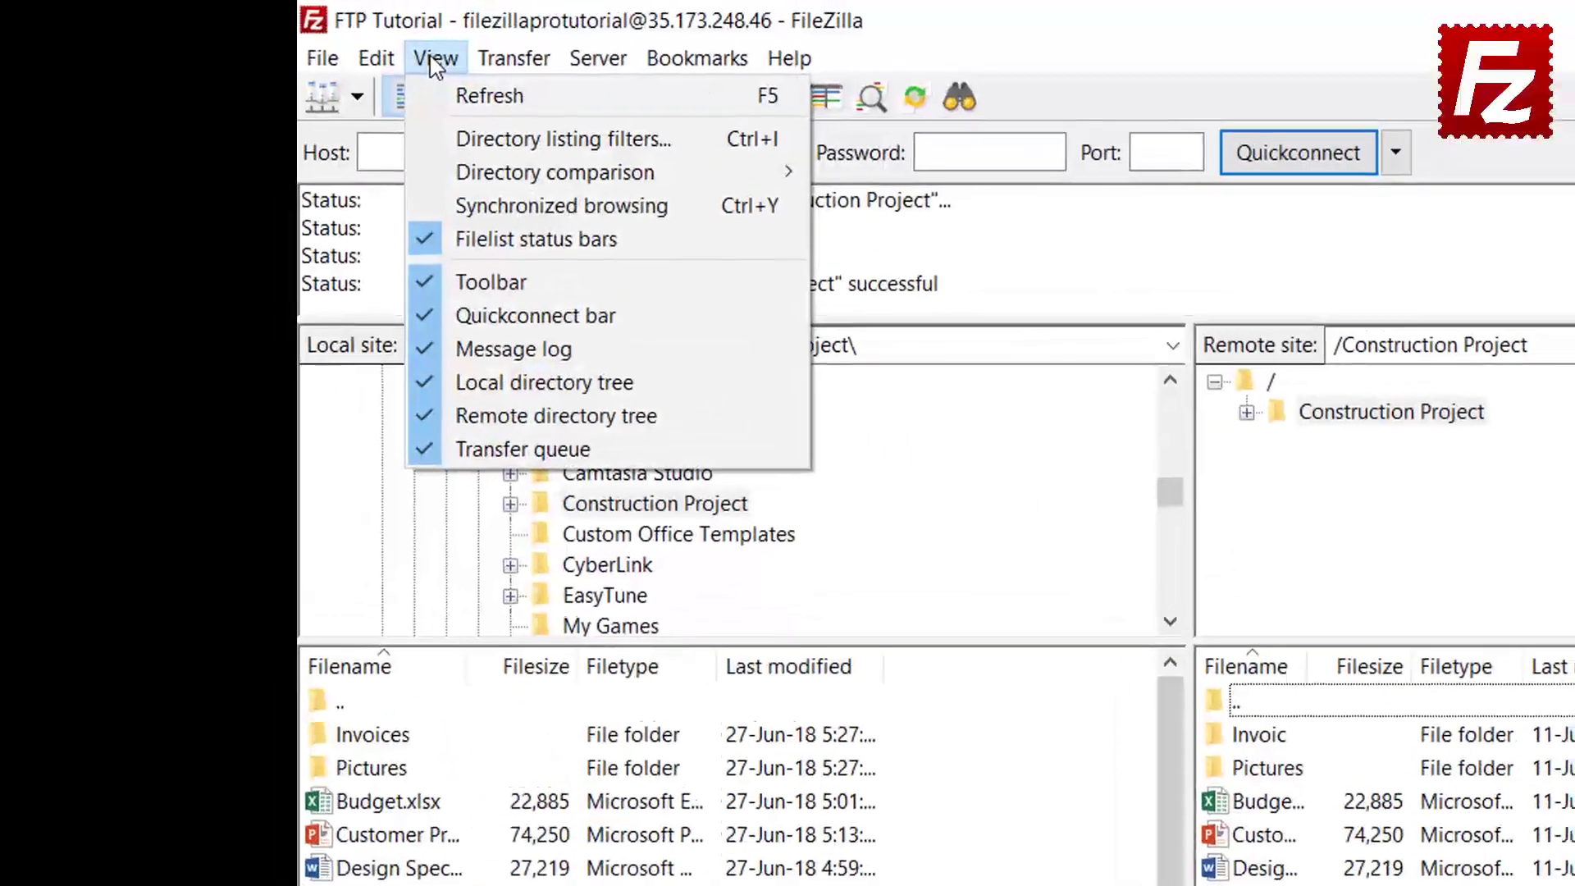
pyautogui.click(565, 140)
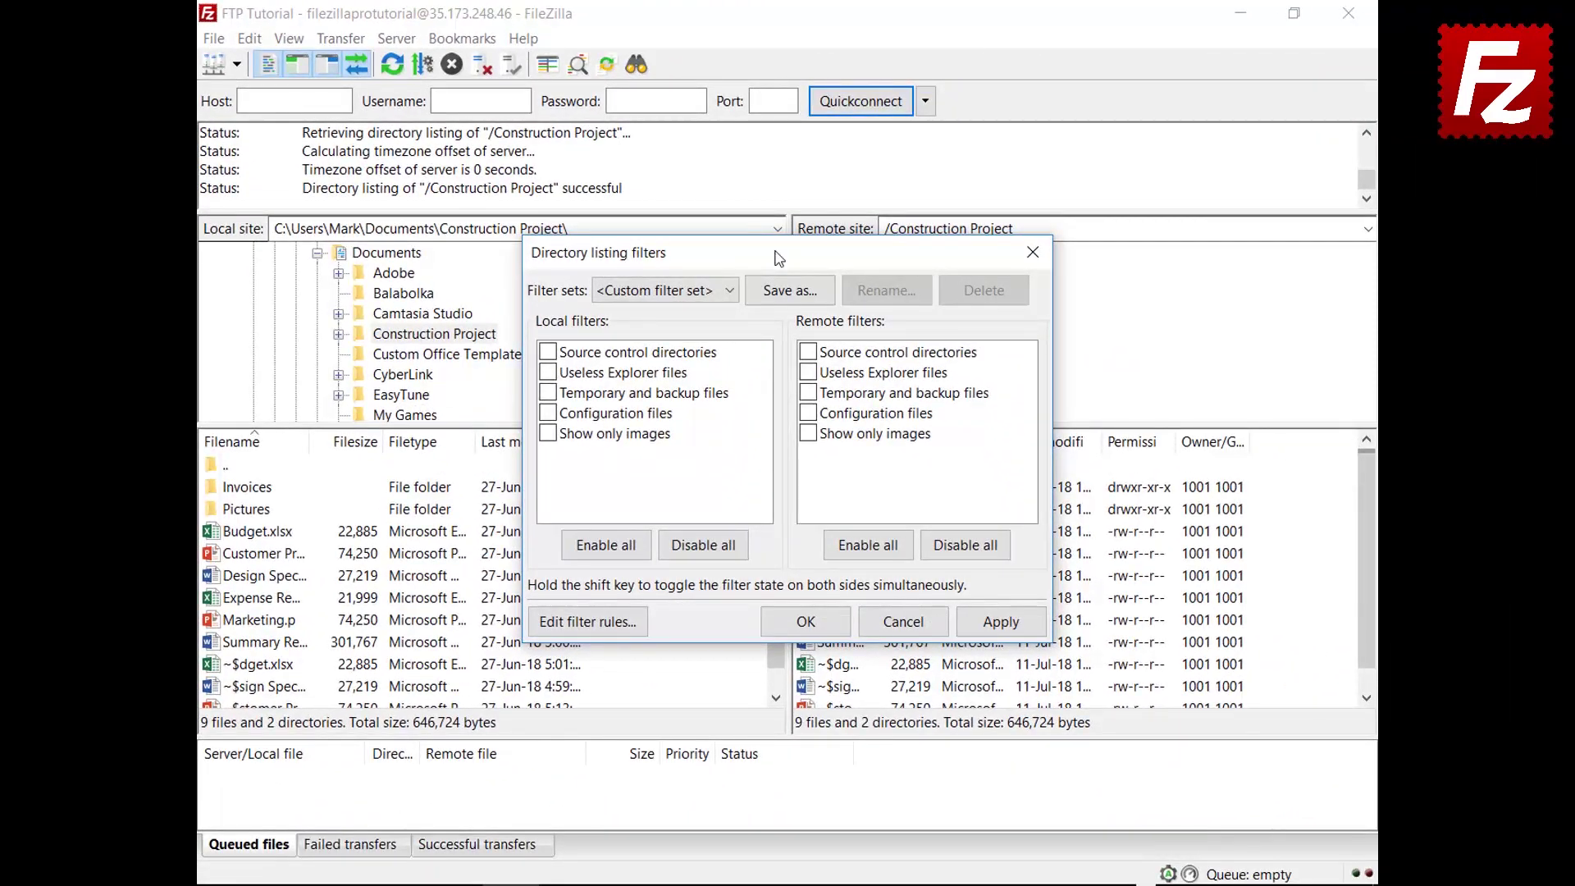
pyautogui.moveTo(775, 257); pyautogui.dragTo(773, 61)
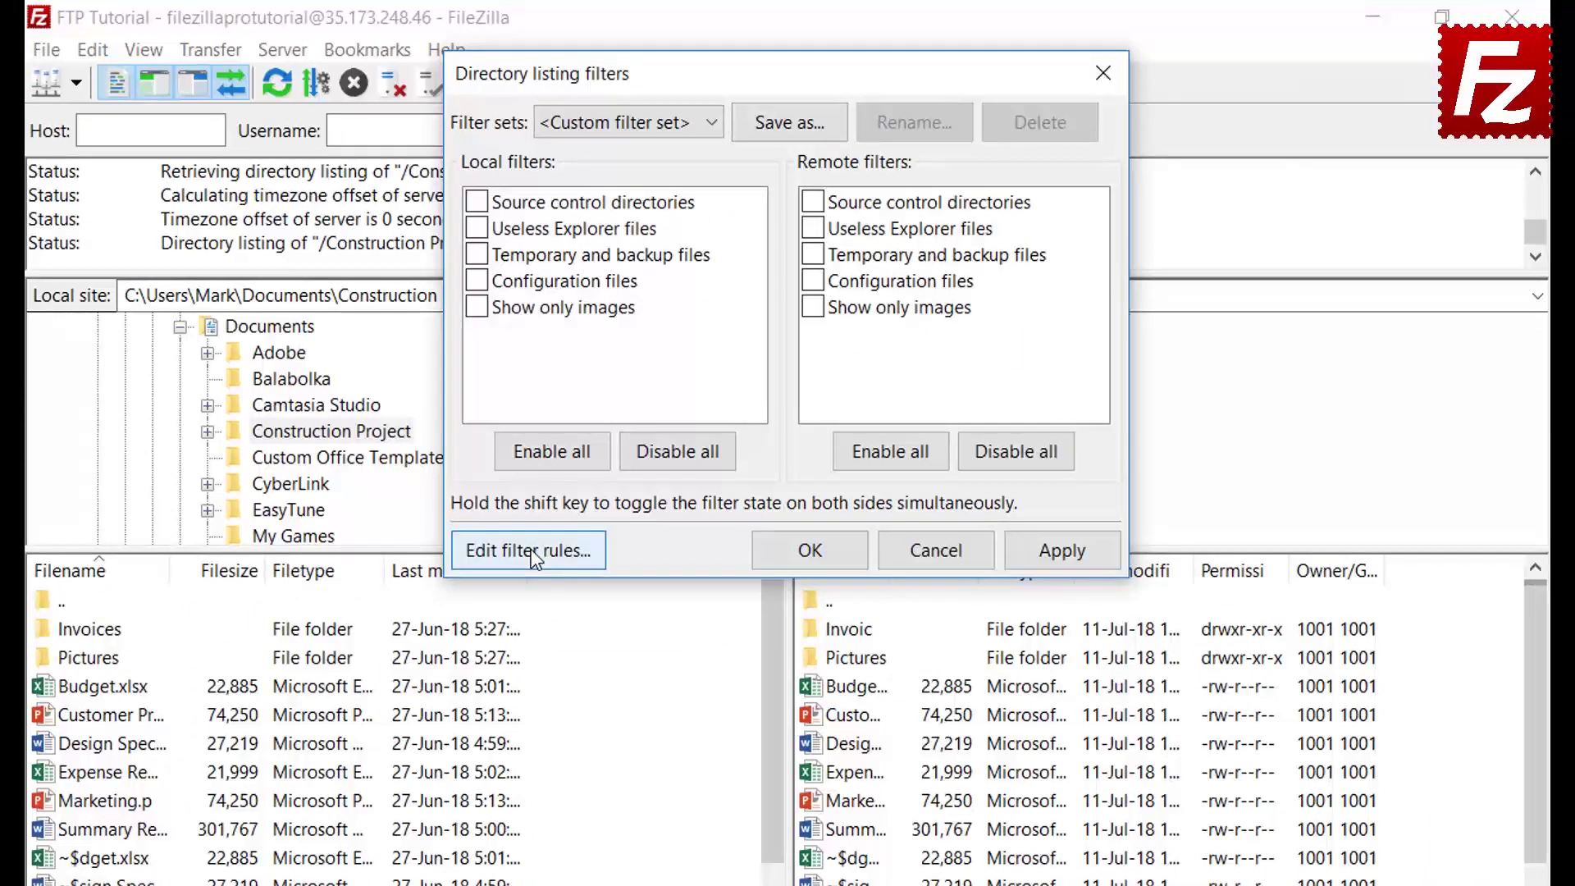
pyautogui.click(586, 426)
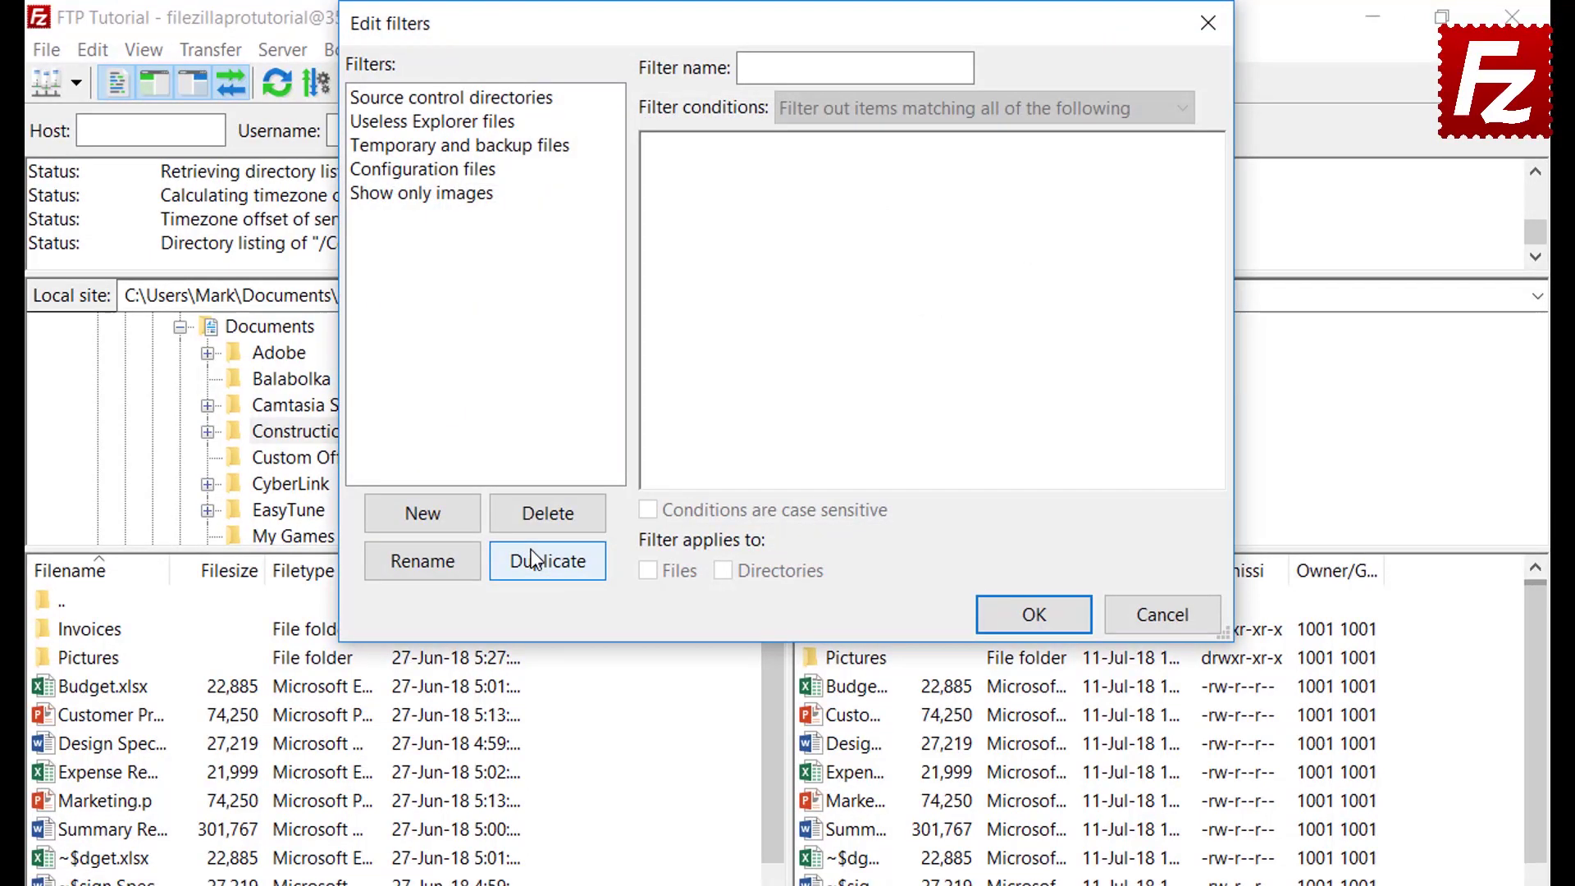
pyautogui.click(423, 514)
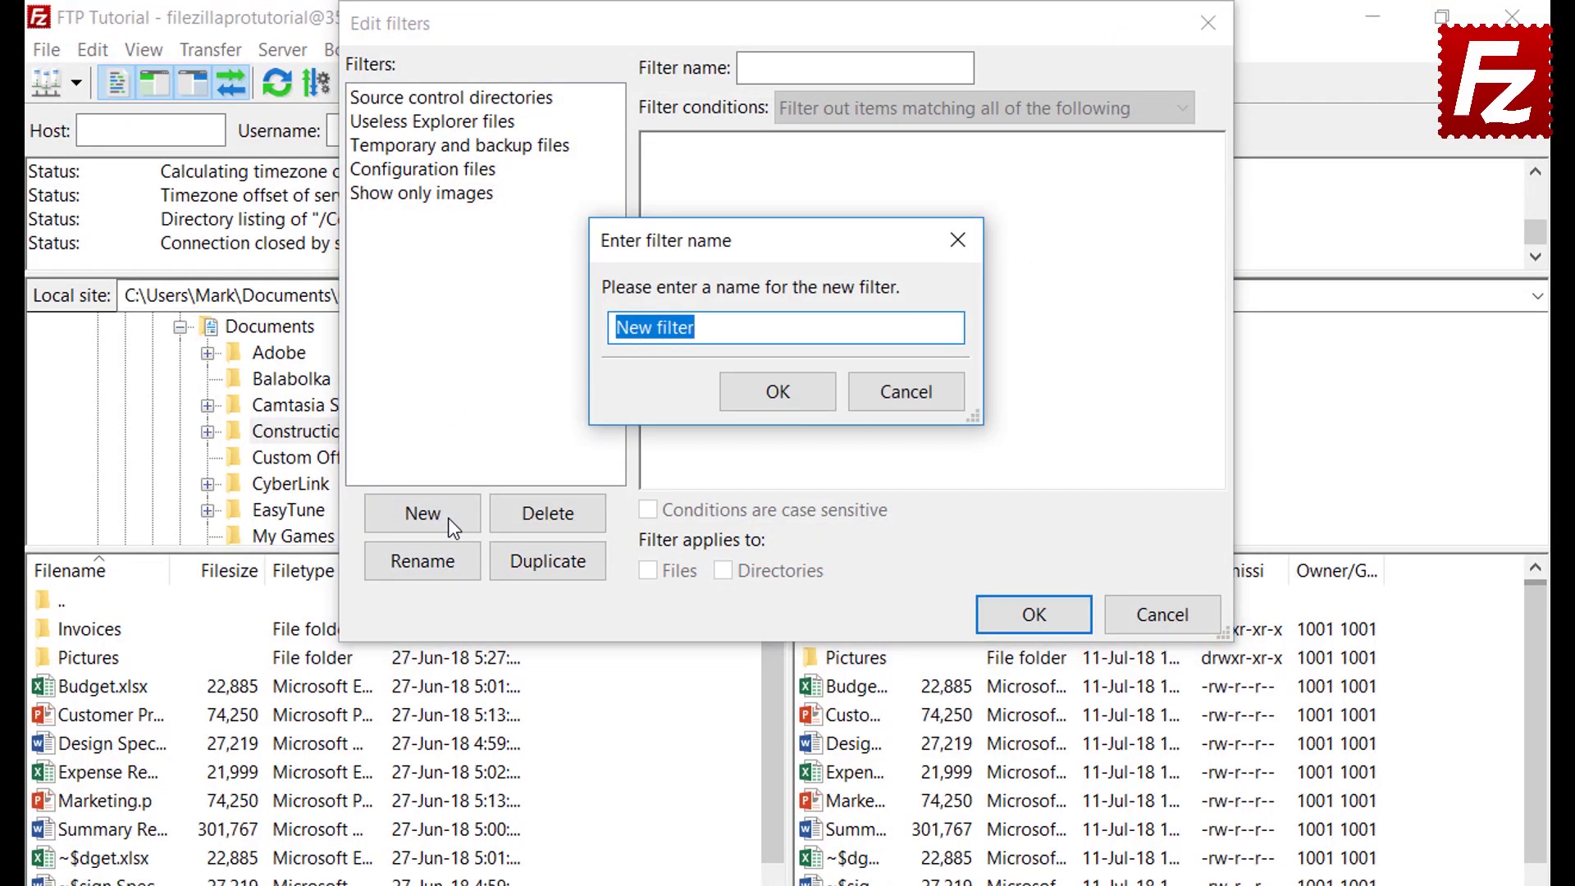
pyautogui.write('Microsoft Off')
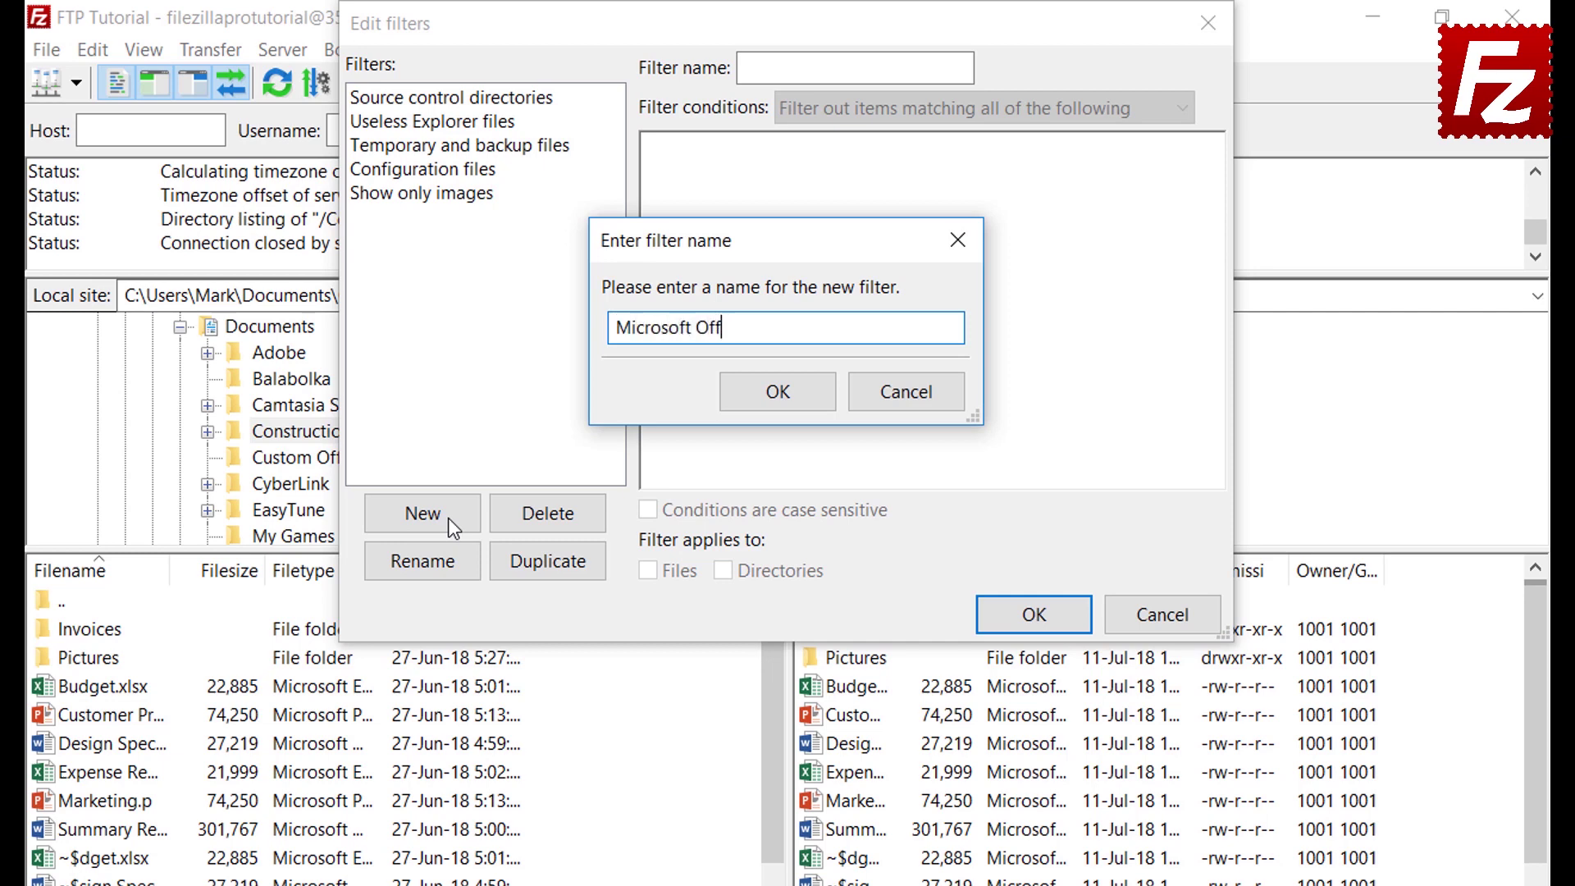
pyautogui.write('ice Temporaries')
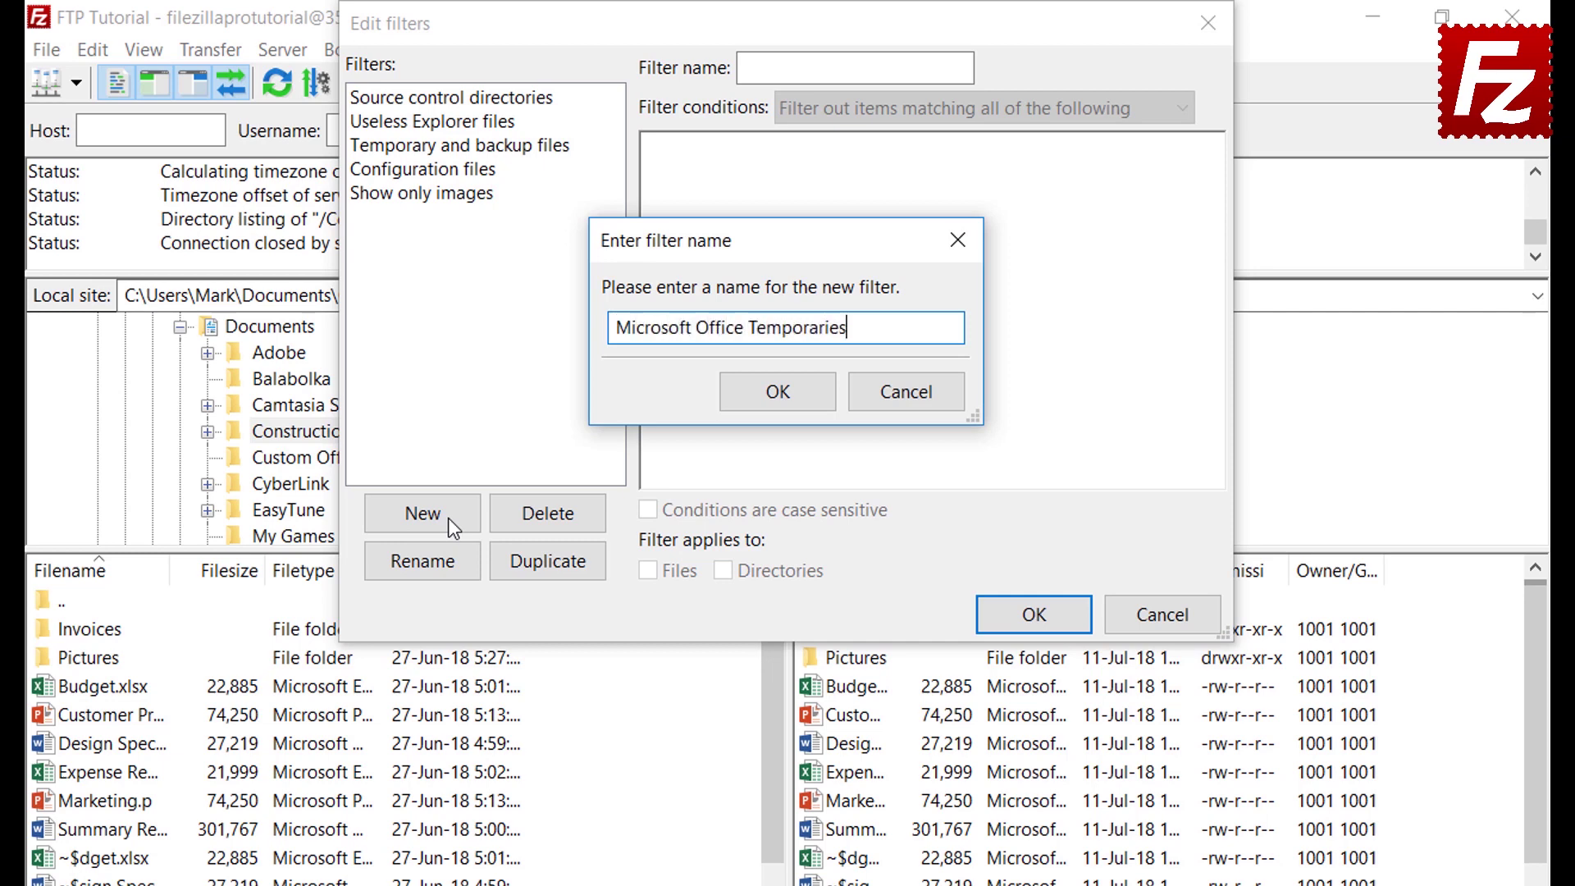
# - Name the filter Microsoft Office Temporaries, keep match-all, and try a file size greater-than condition
pyautogui.click(778, 391)
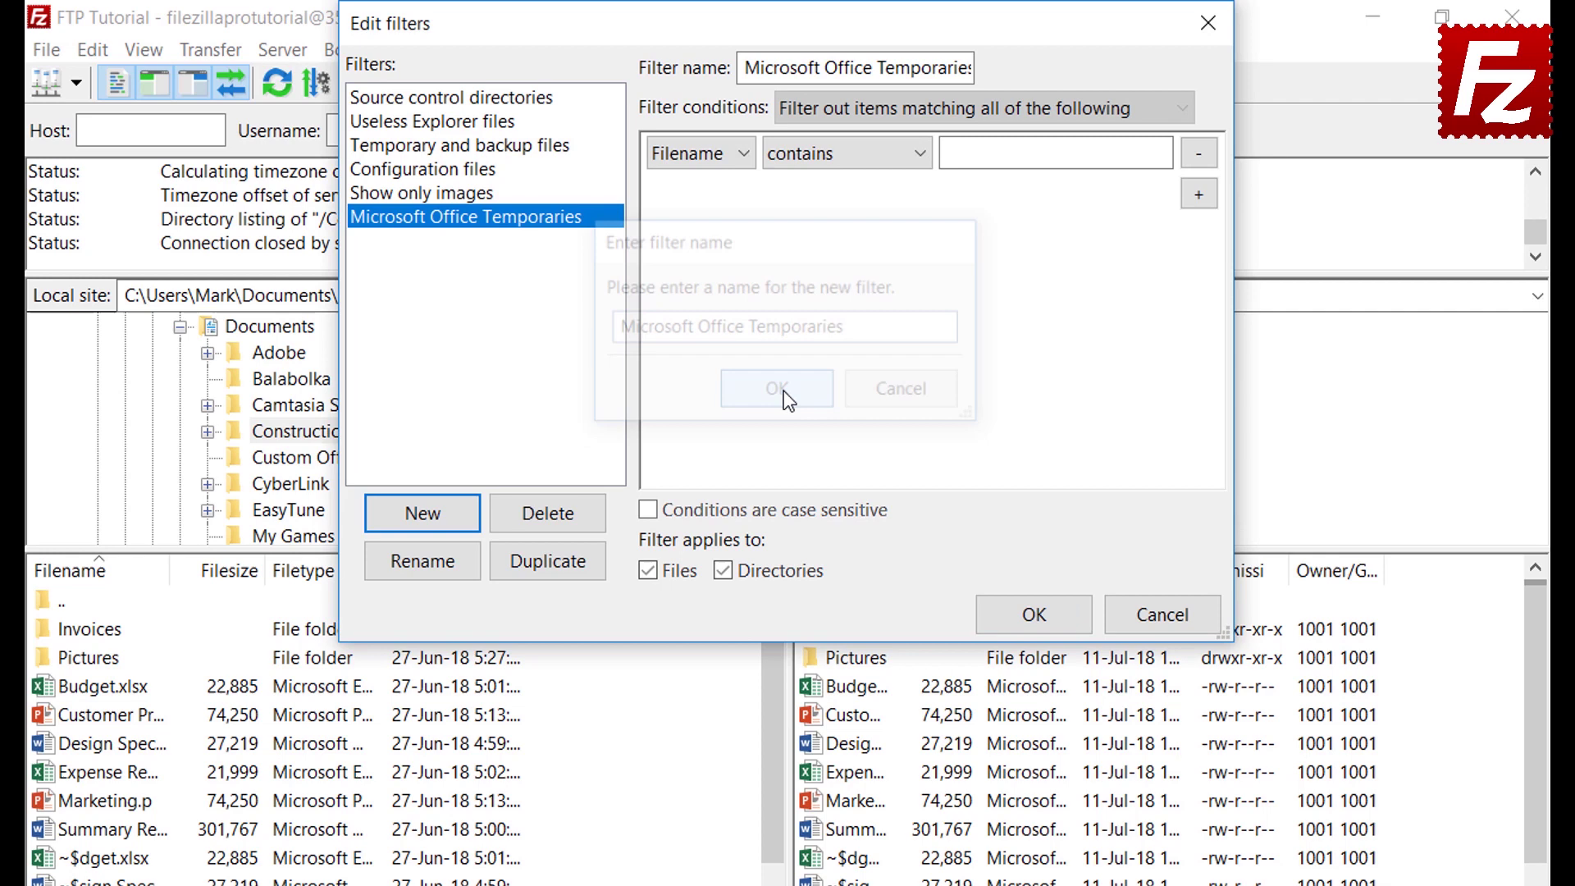
pyautogui.click(864, 107)
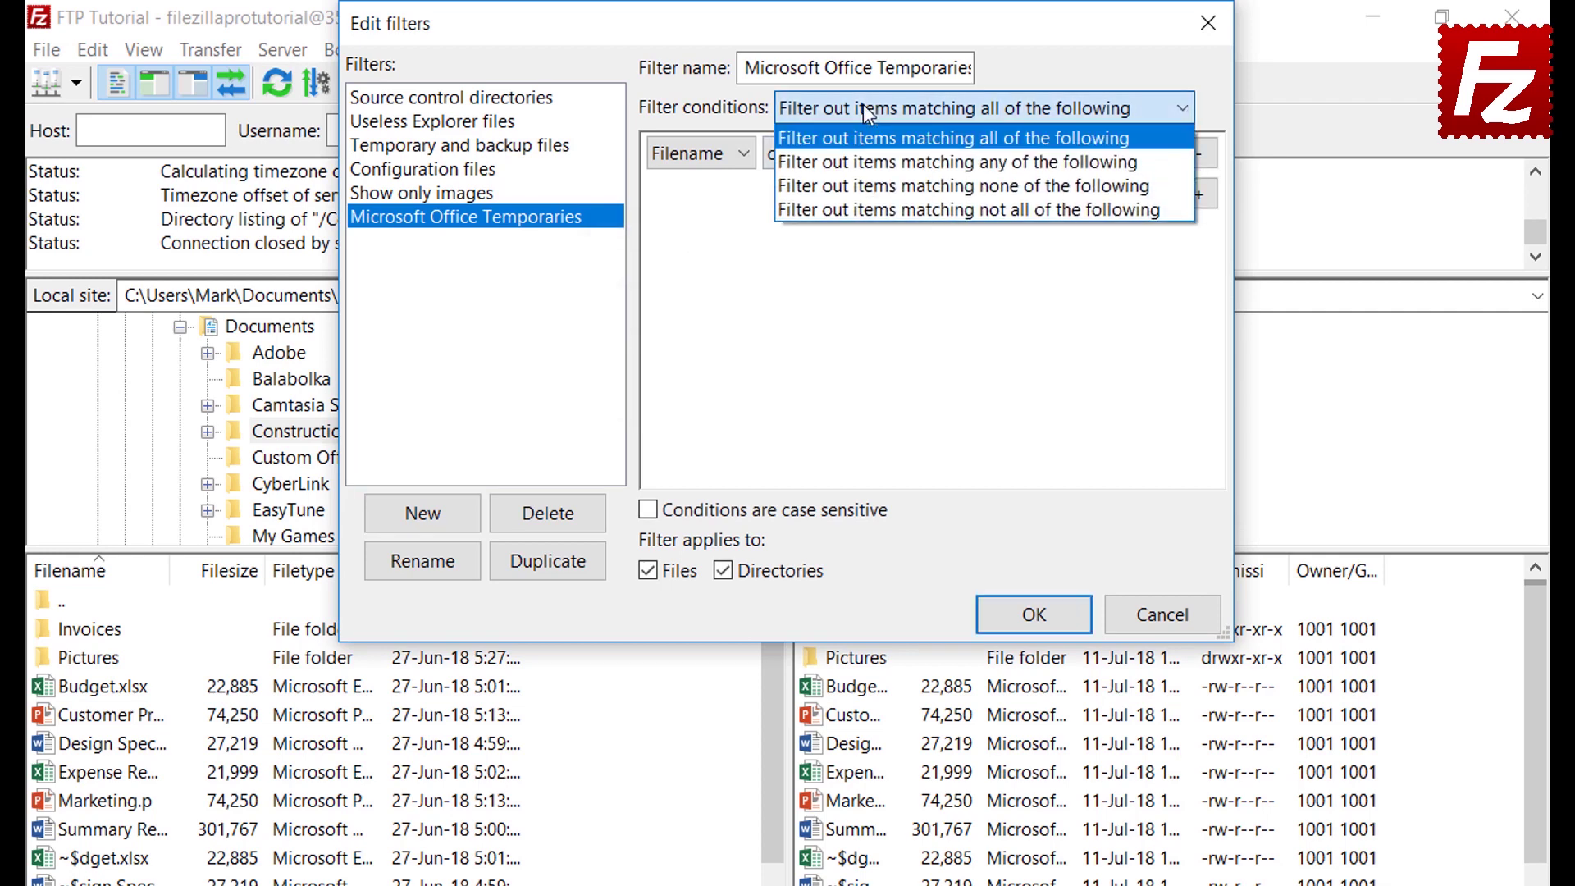
pyautogui.click(862, 105)
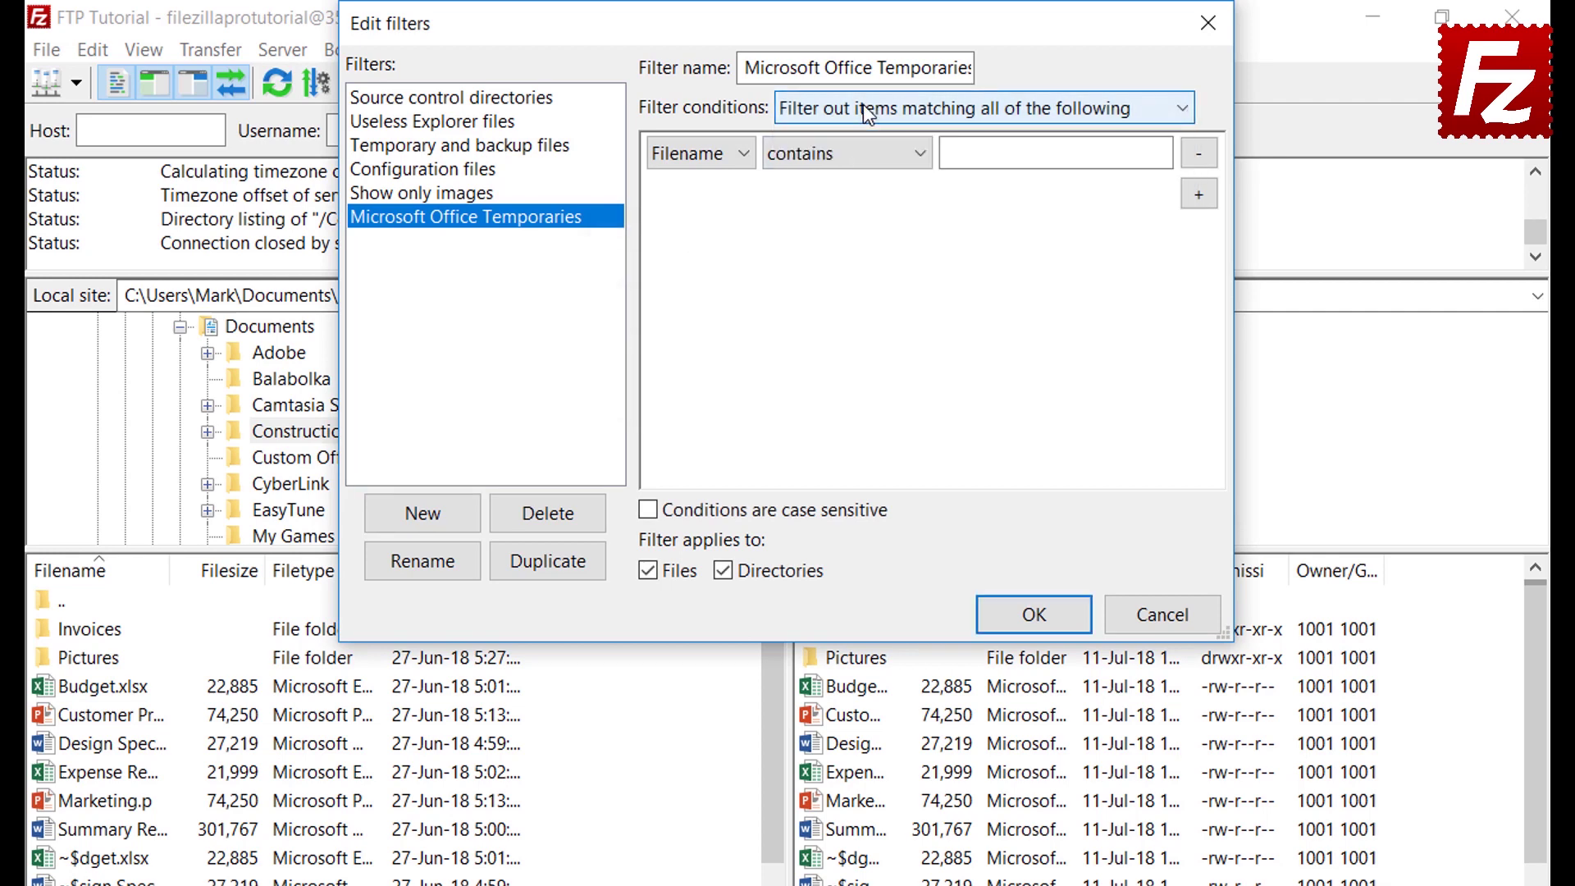
pyautogui.click(697, 153)
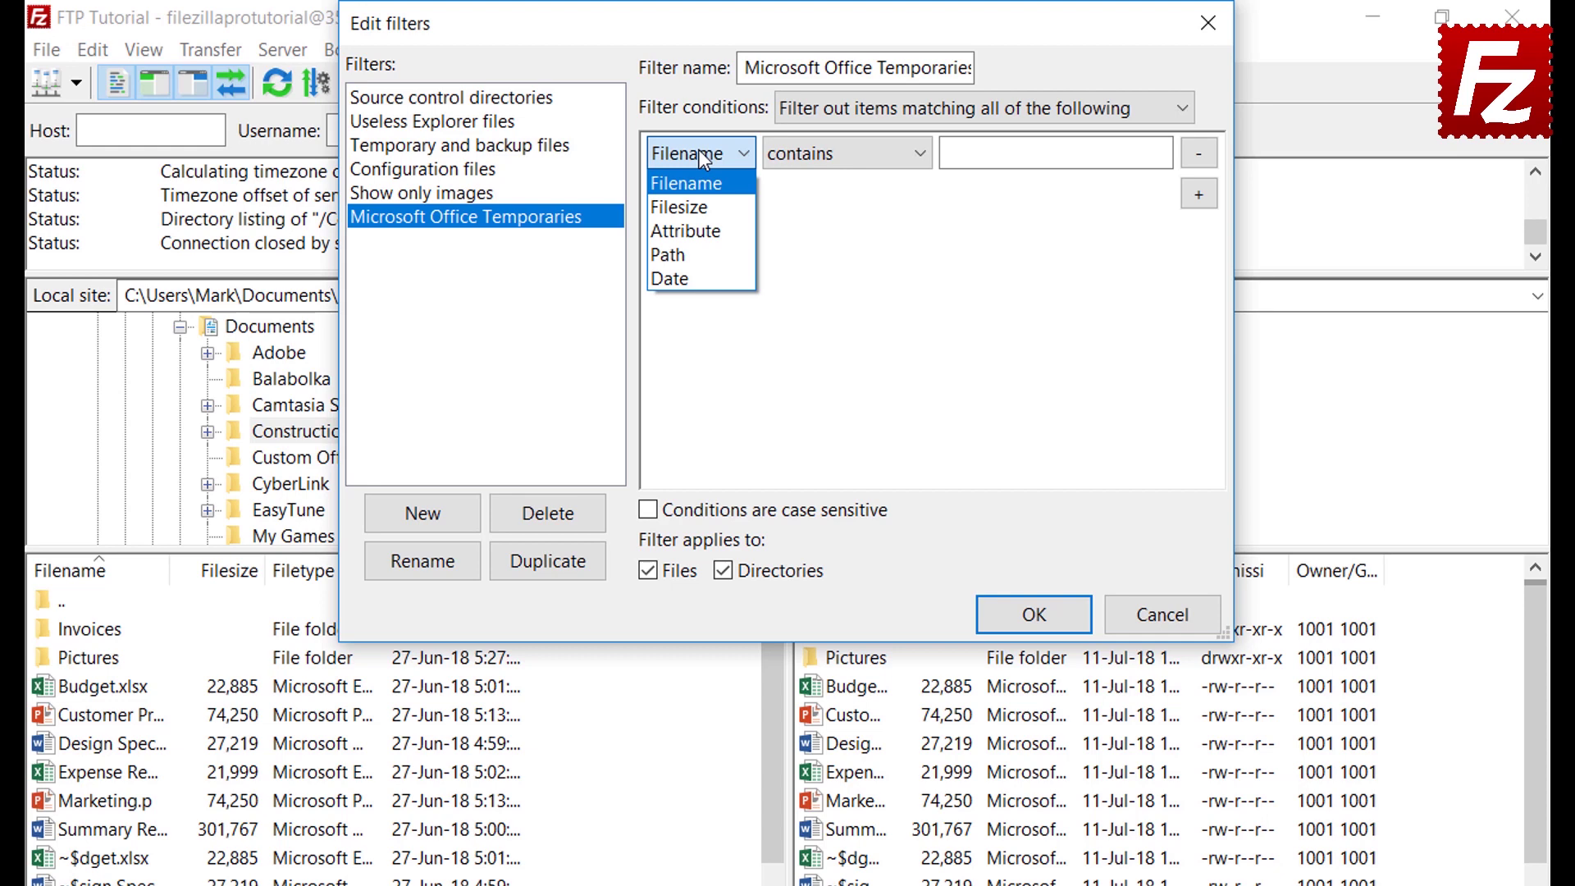
pyautogui.click(701, 206)
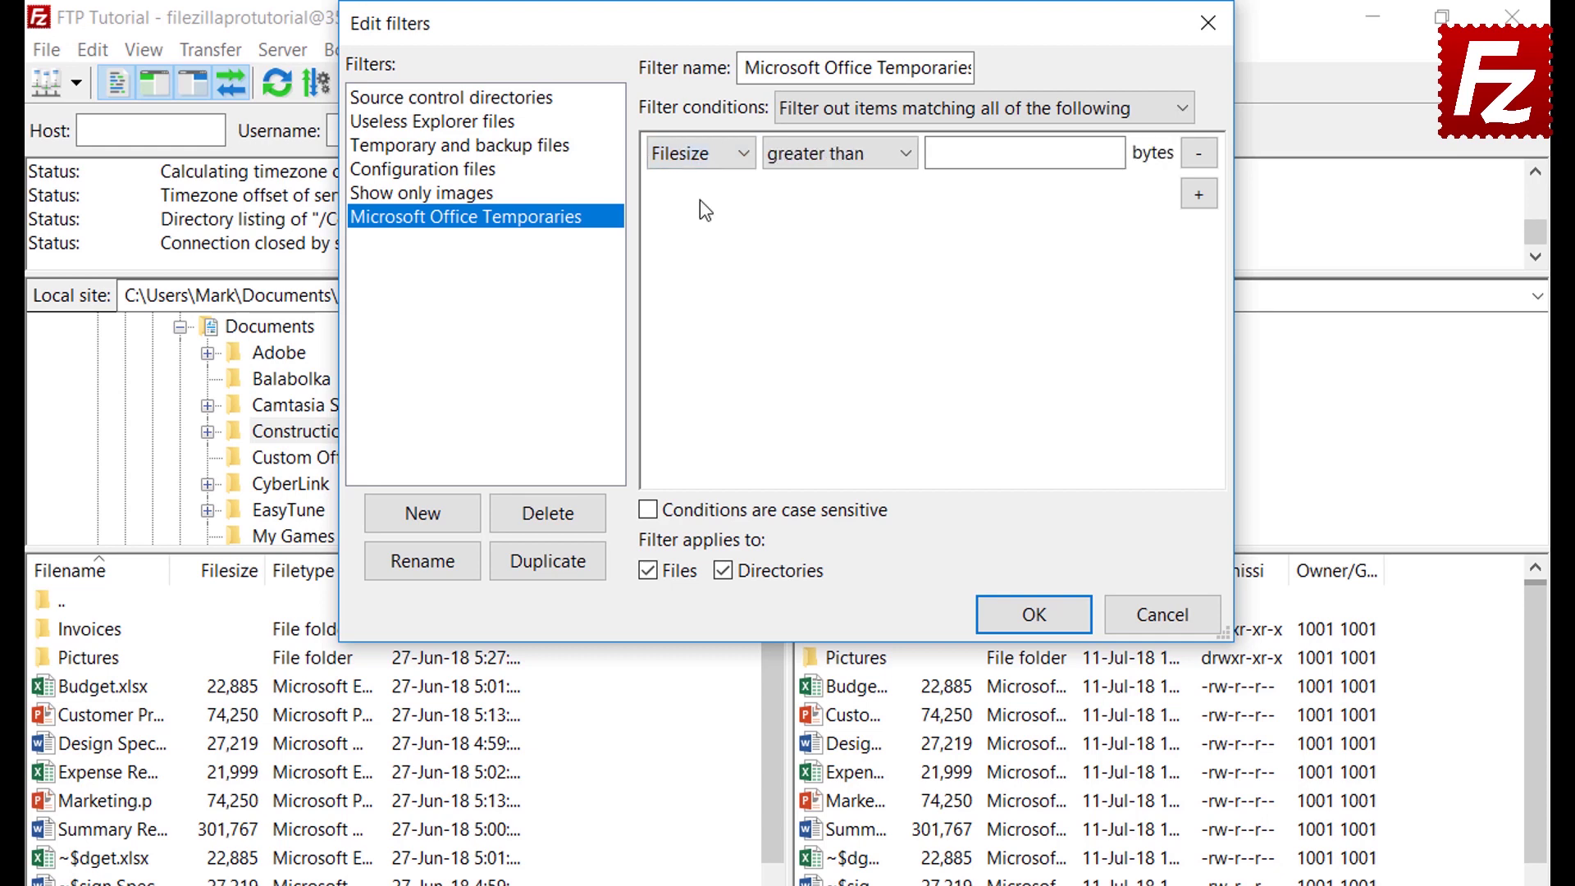
pyautogui.click(825, 155)
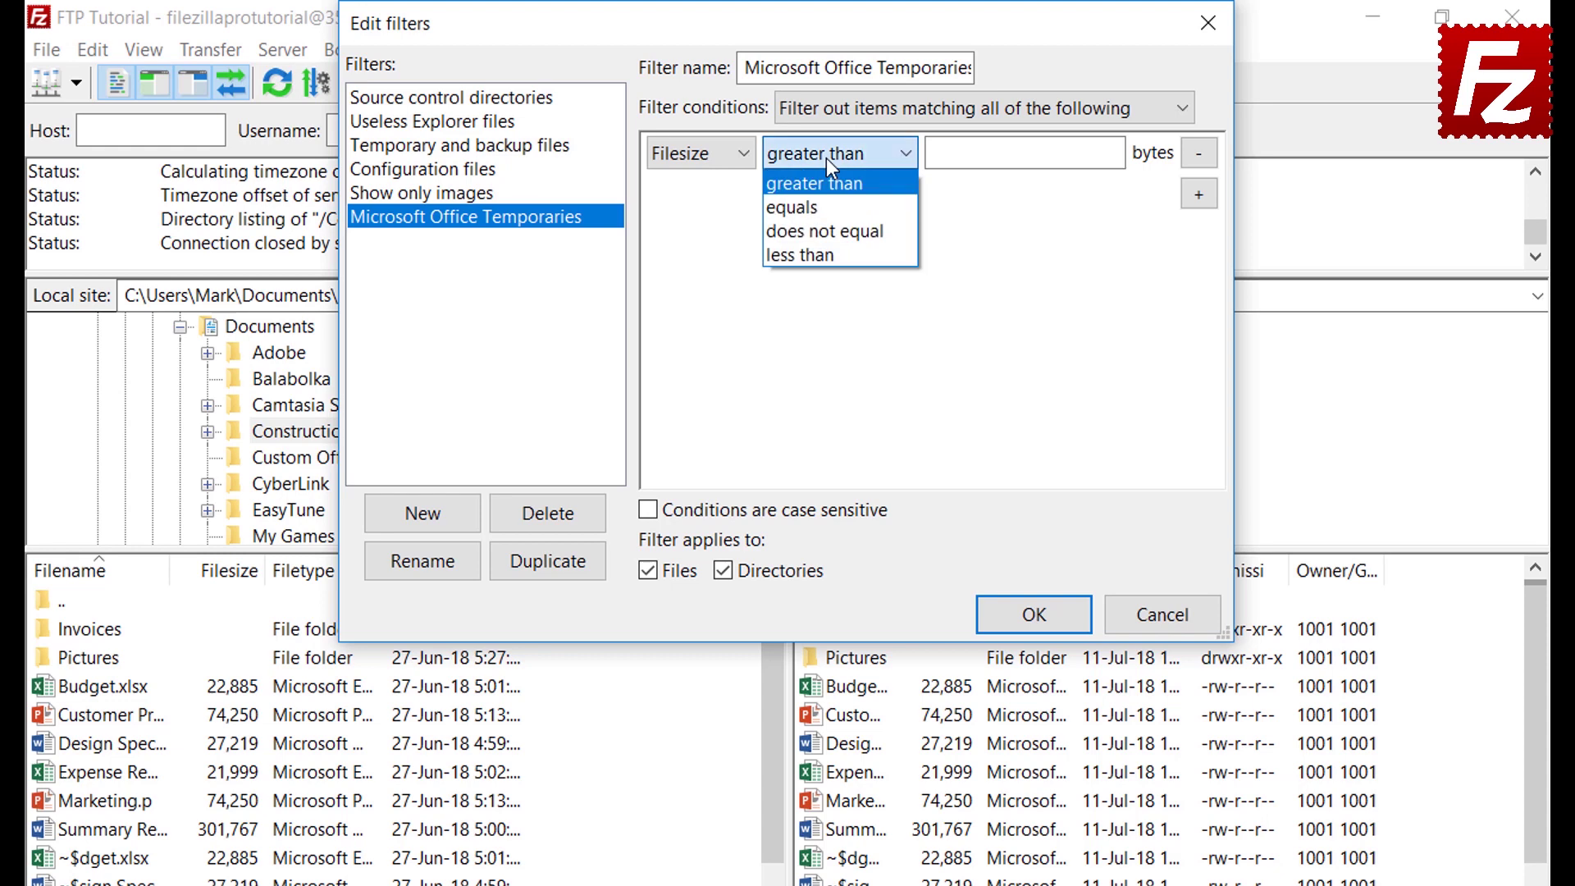
pyautogui.click(826, 158)
# - Try an attribute condition with Archive set as the tested attribute
pyautogui.click(703, 155)
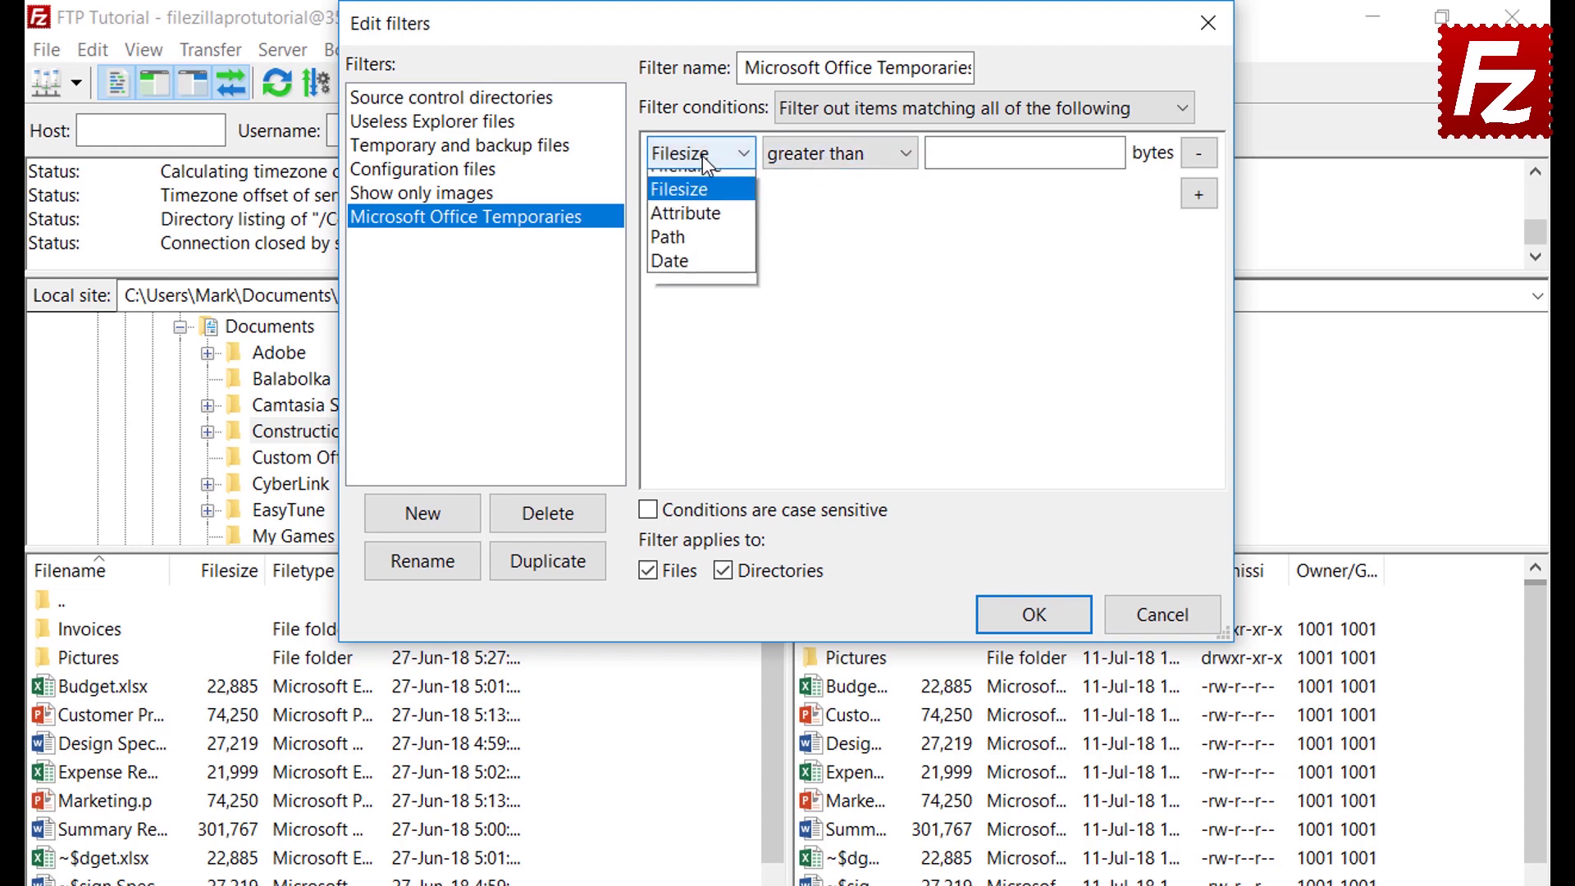
pyautogui.click(684, 214)
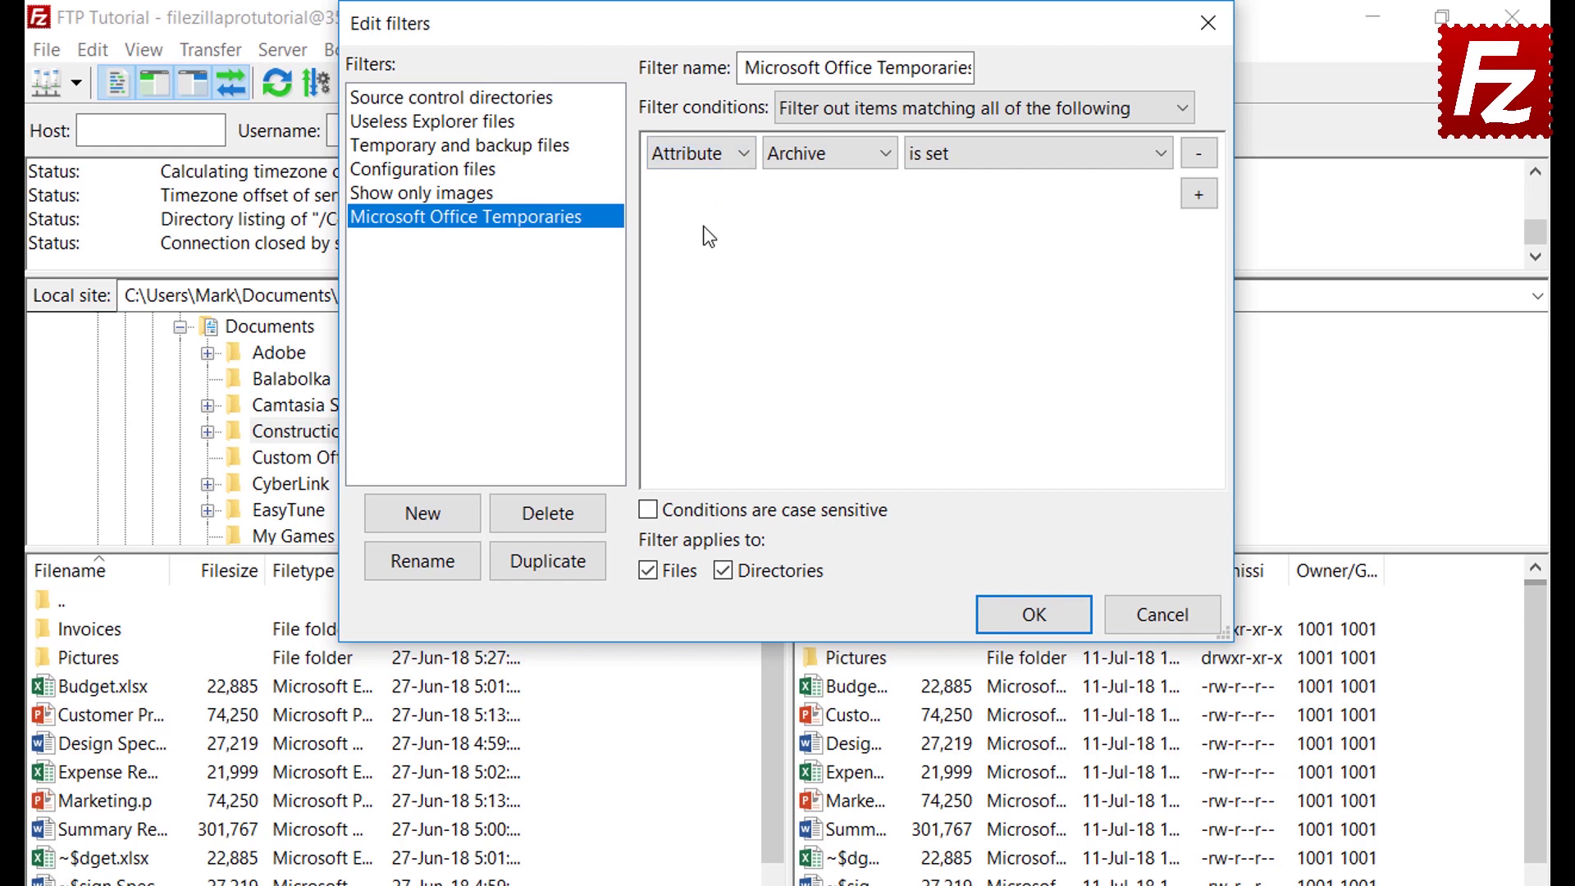
pyautogui.click(812, 157)
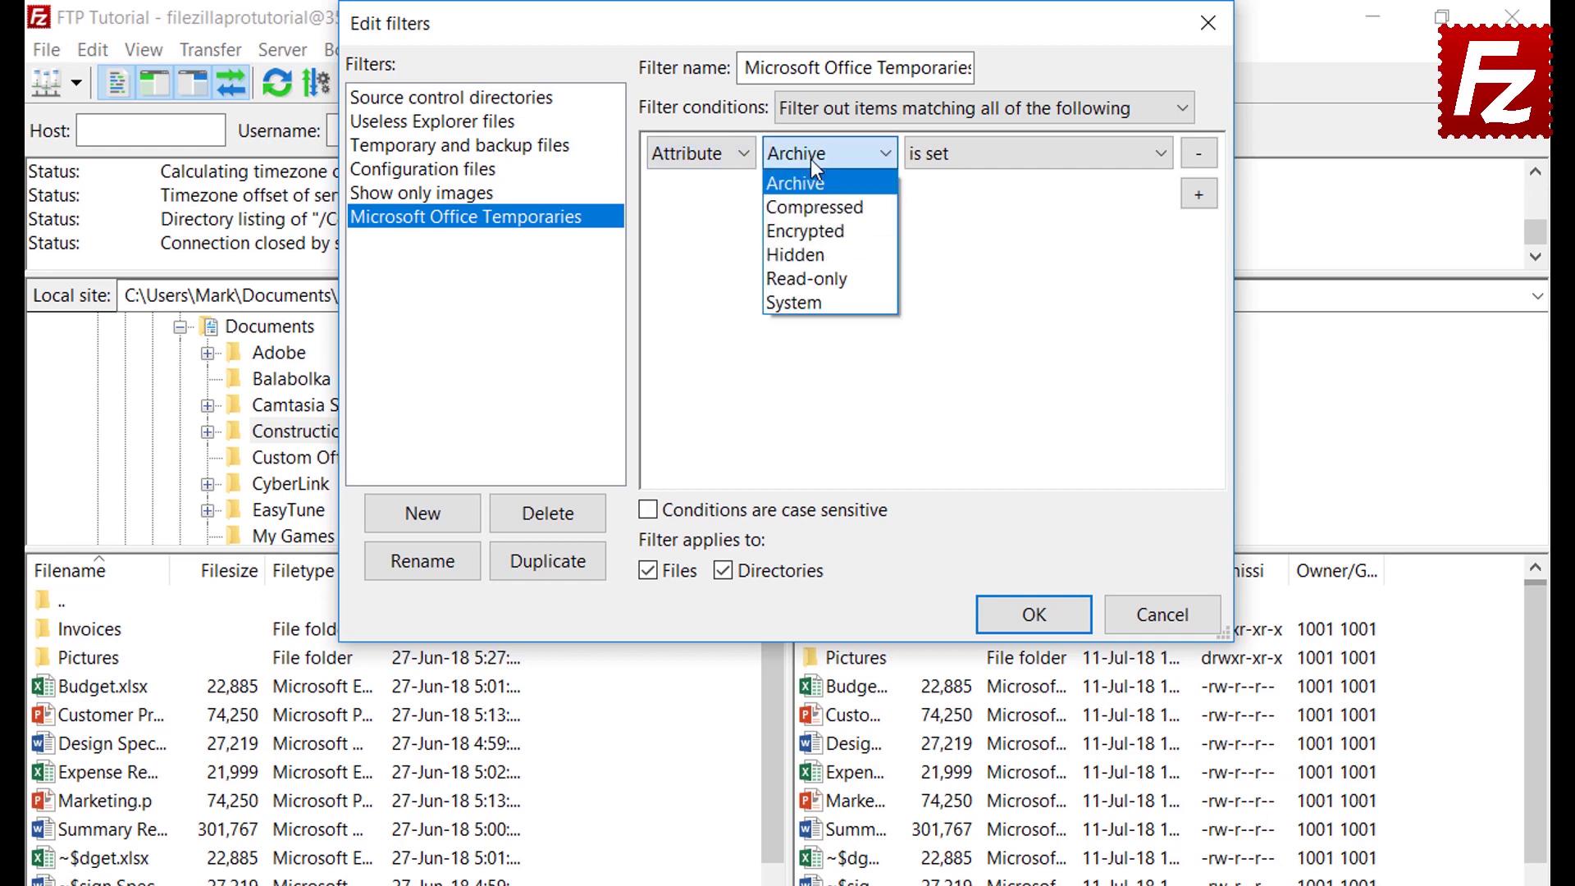
pyautogui.click(812, 159)
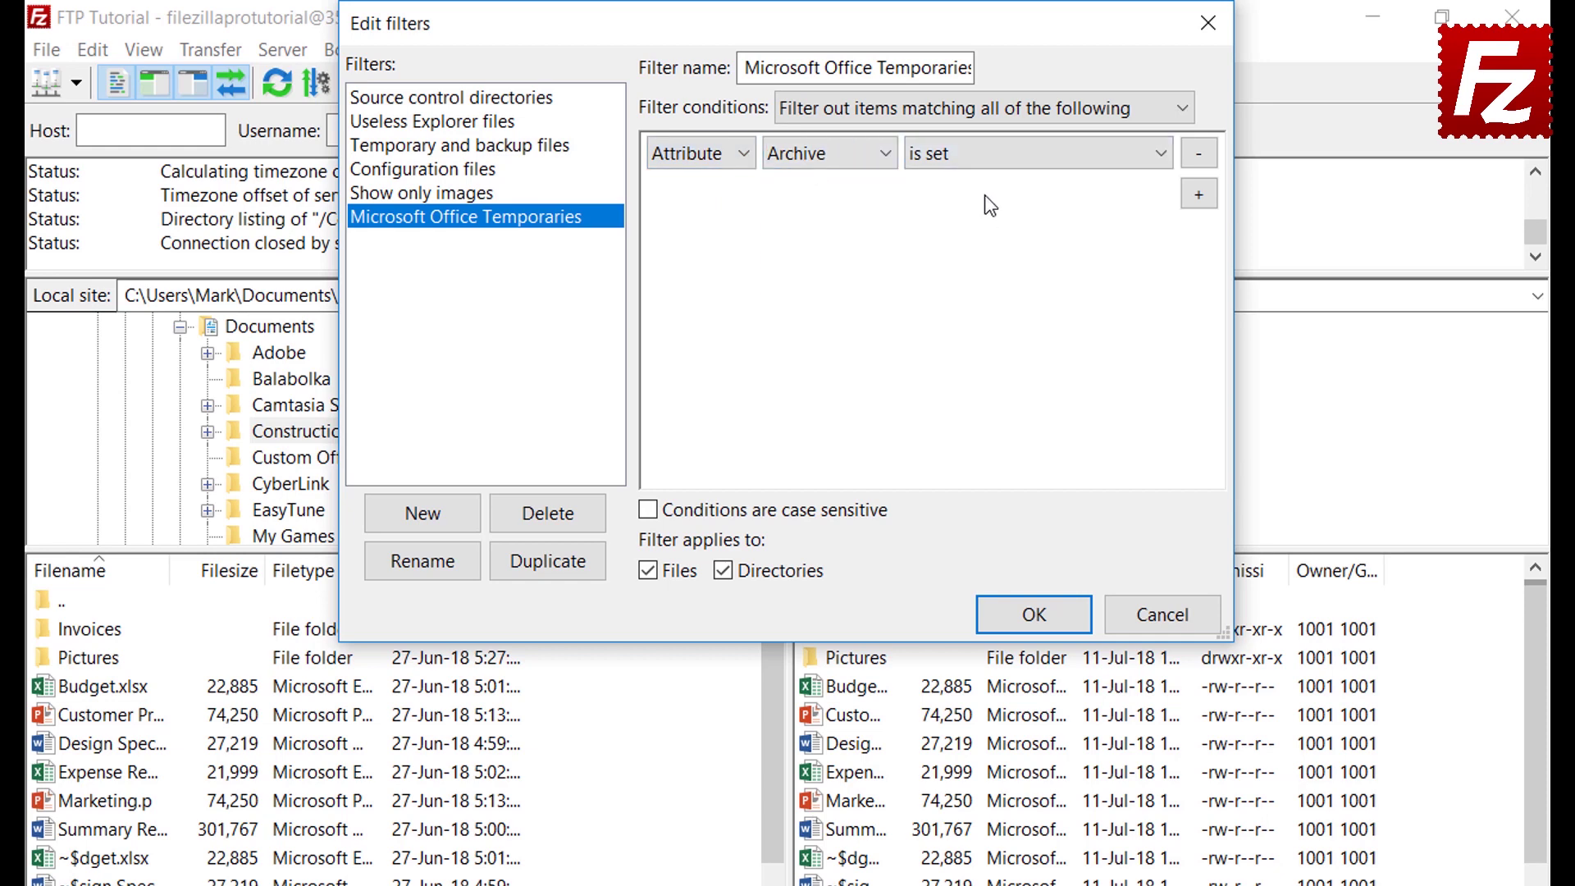
pyautogui.click(984, 164)
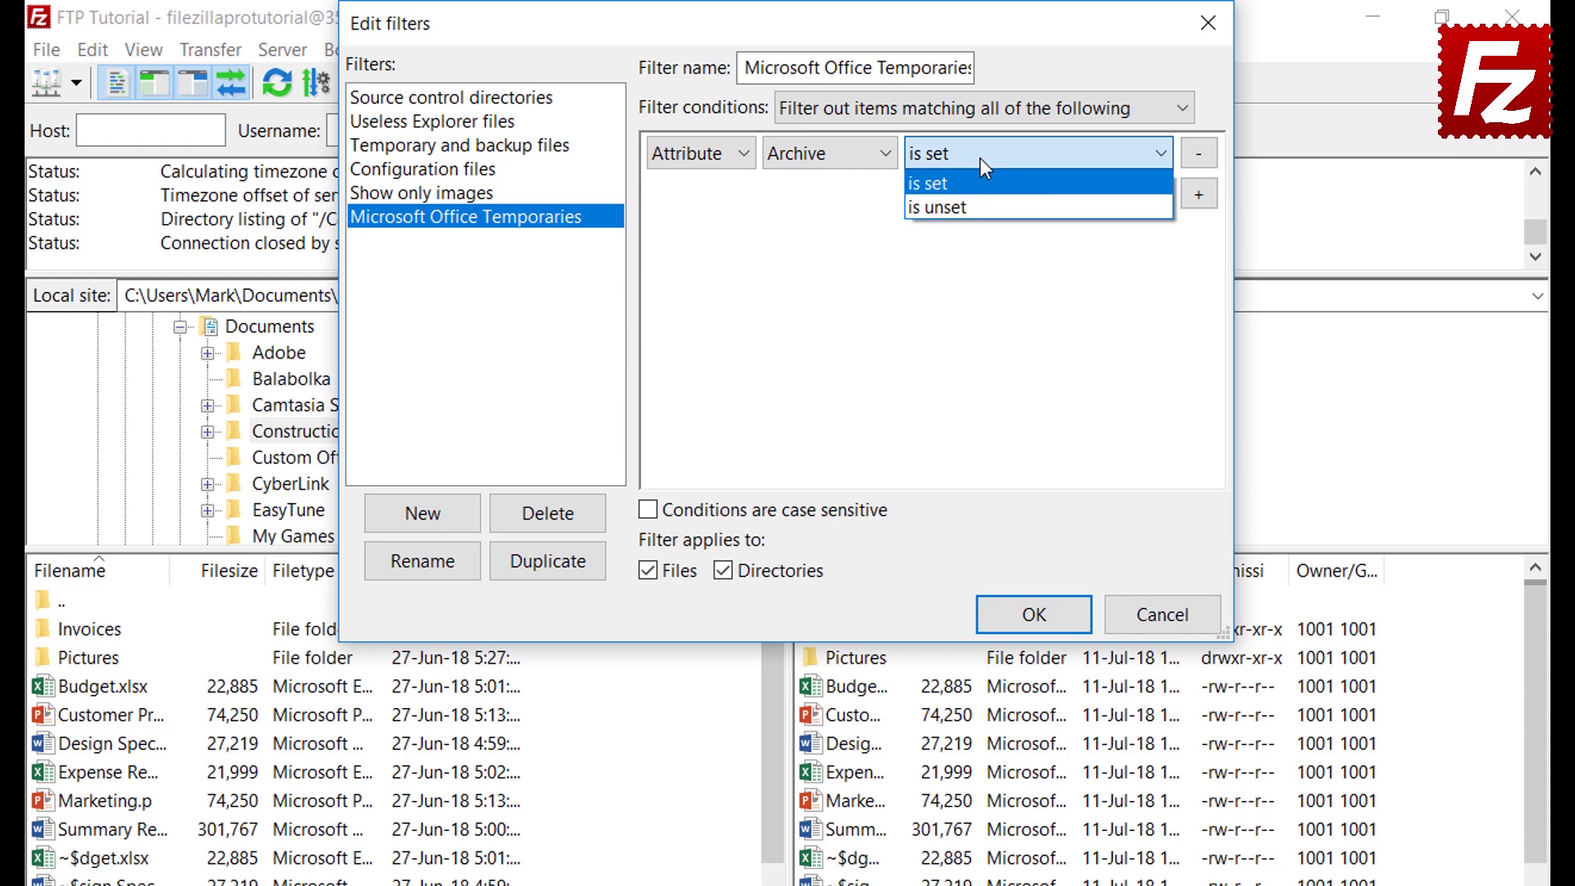
pyautogui.click(981, 159)
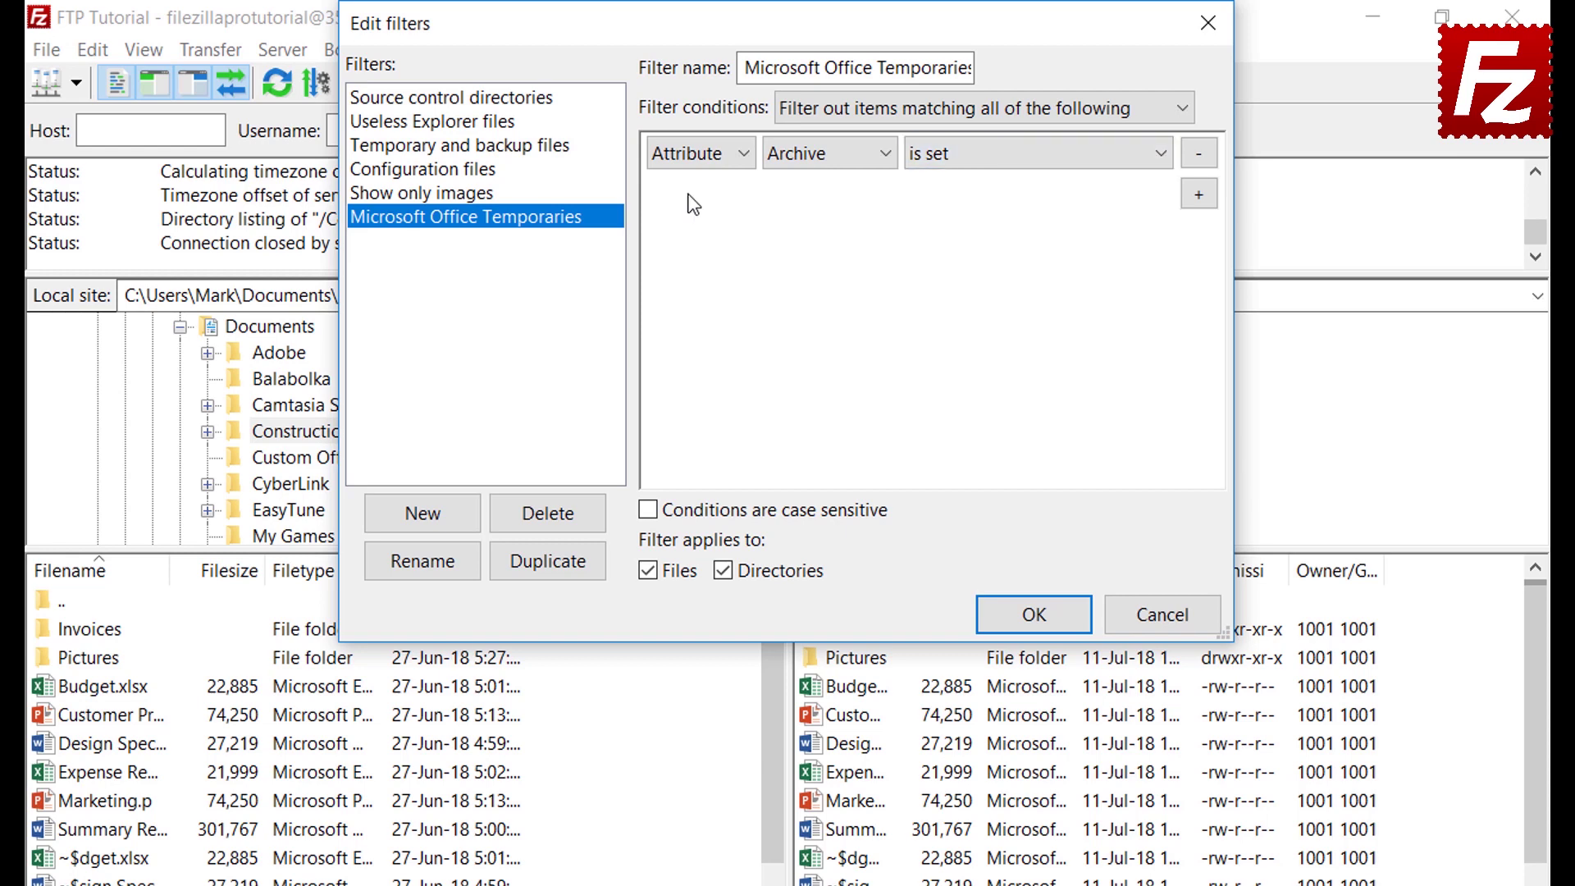
# - Browse the comparison options for Path and Date condition types
pyautogui.click(694, 158)
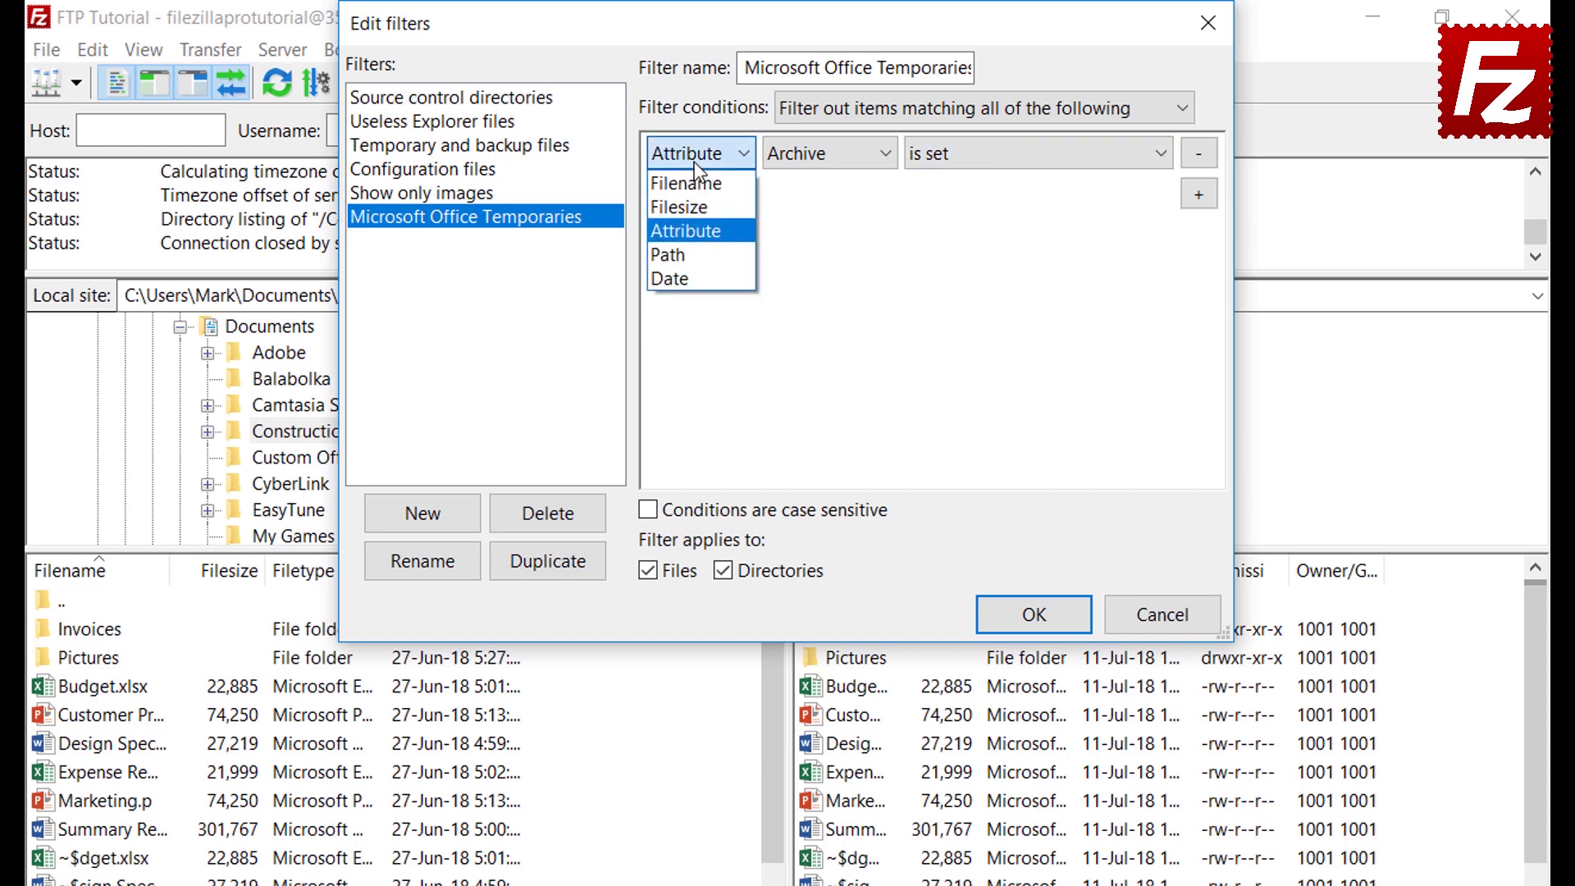
pyautogui.click(689, 256)
pyautogui.click(833, 151)
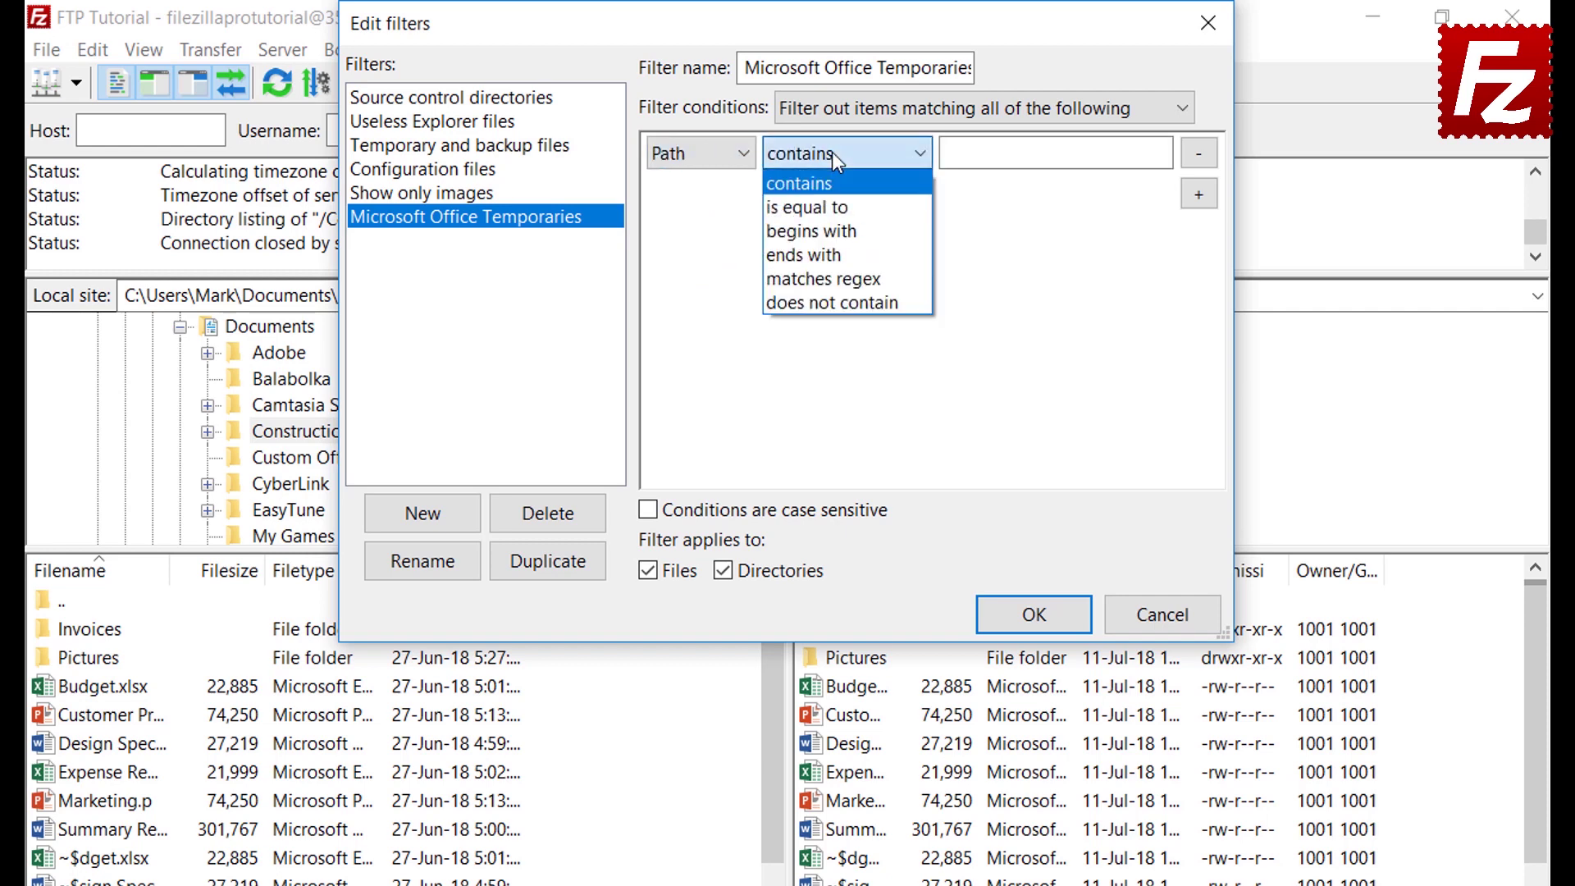
pyautogui.click(833, 152)
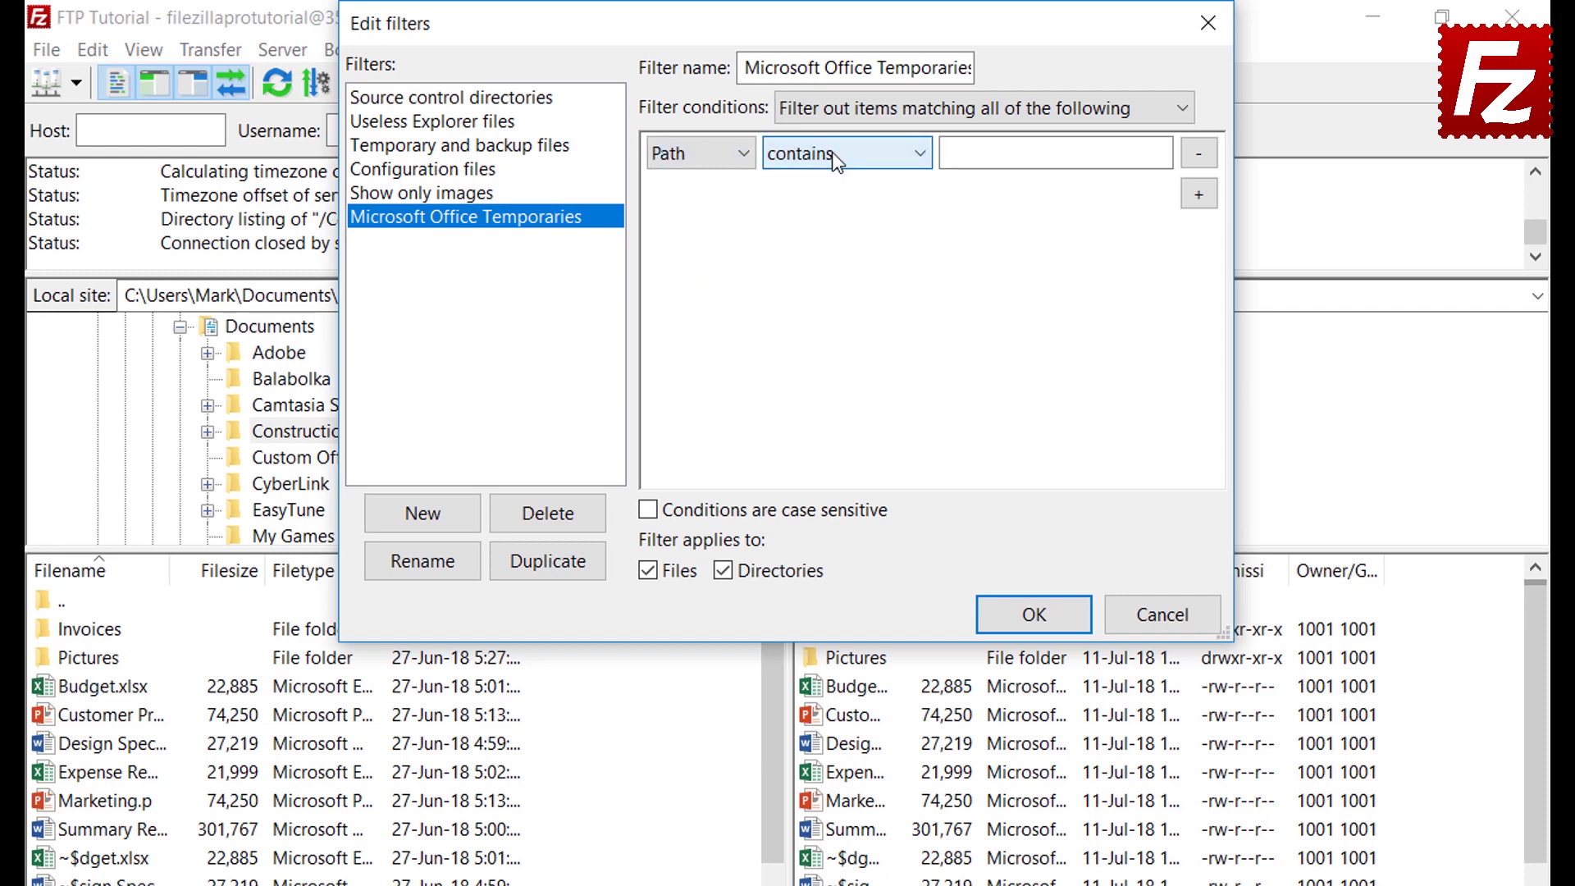
pyautogui.click(693, 154)
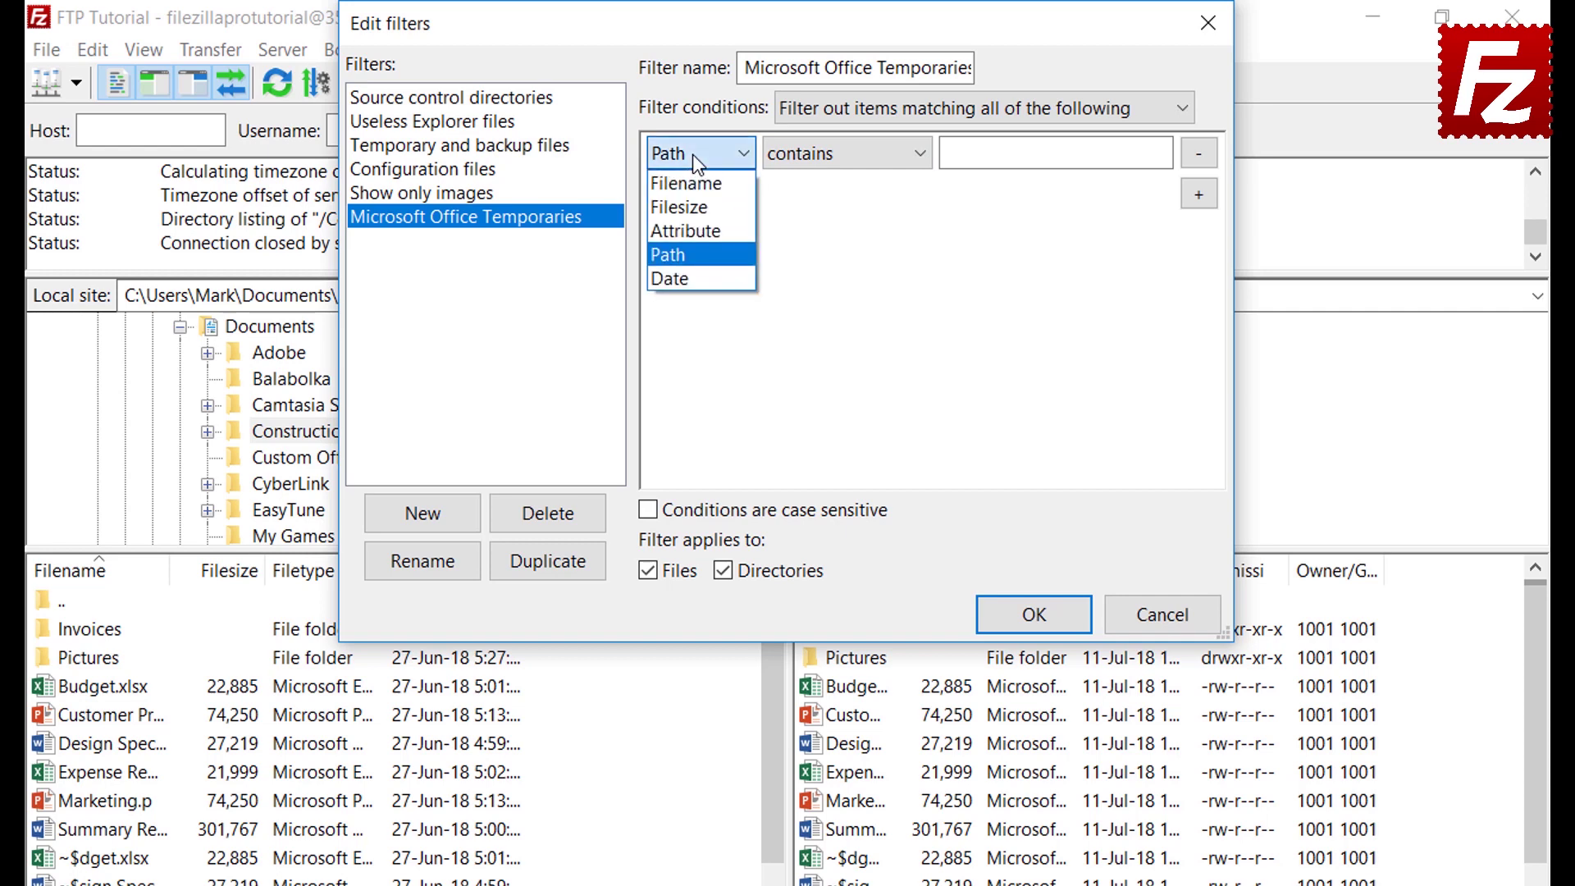
pyautogui.click(690, 274)
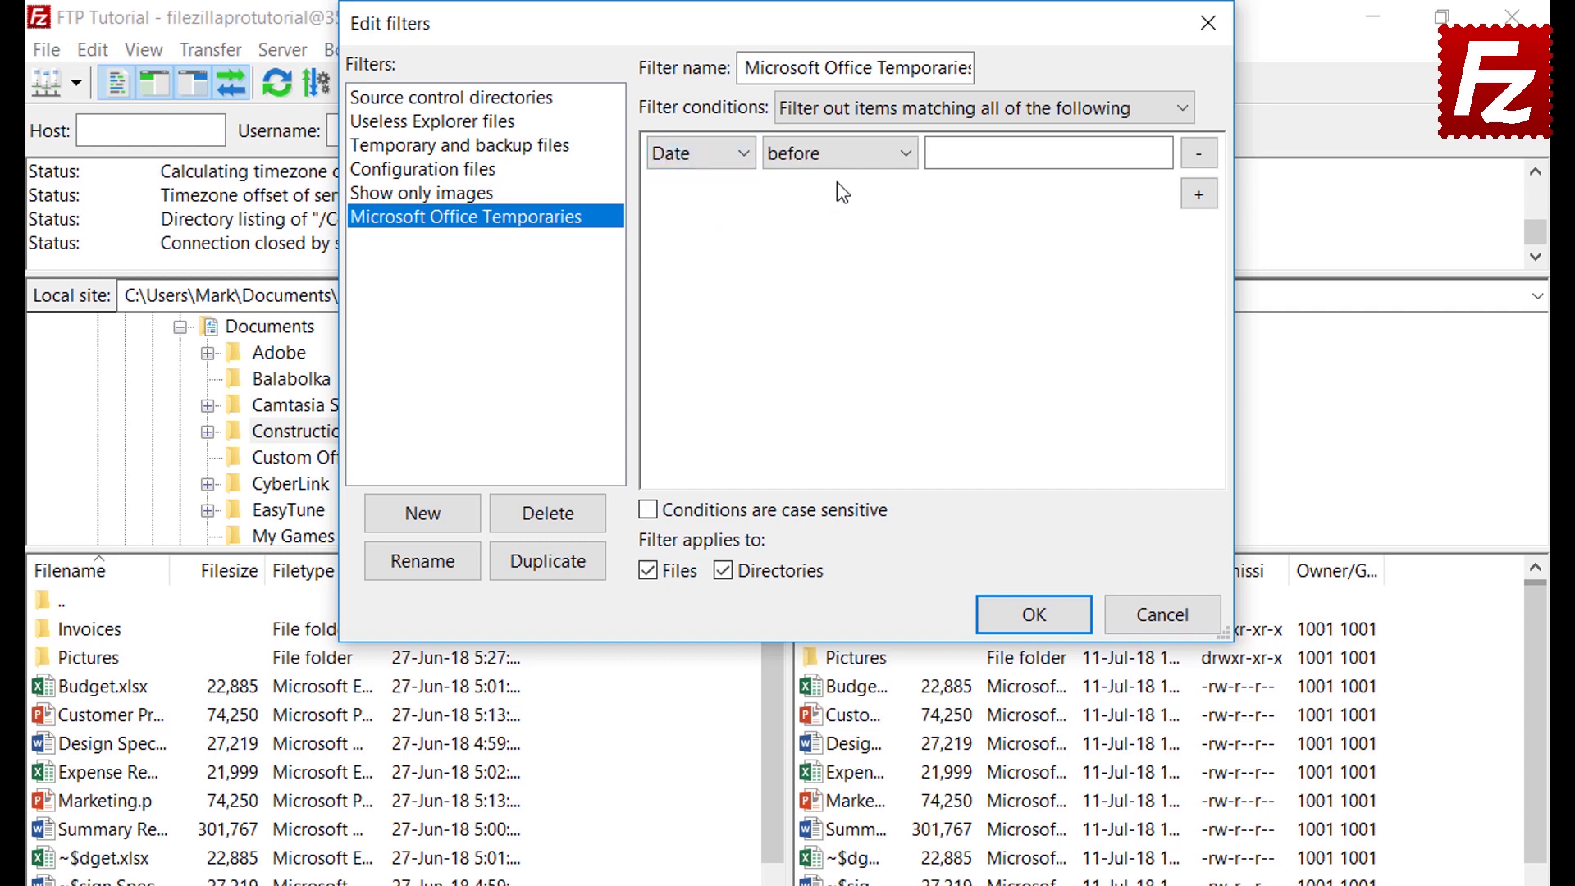
pyautogui.click(834, 155)
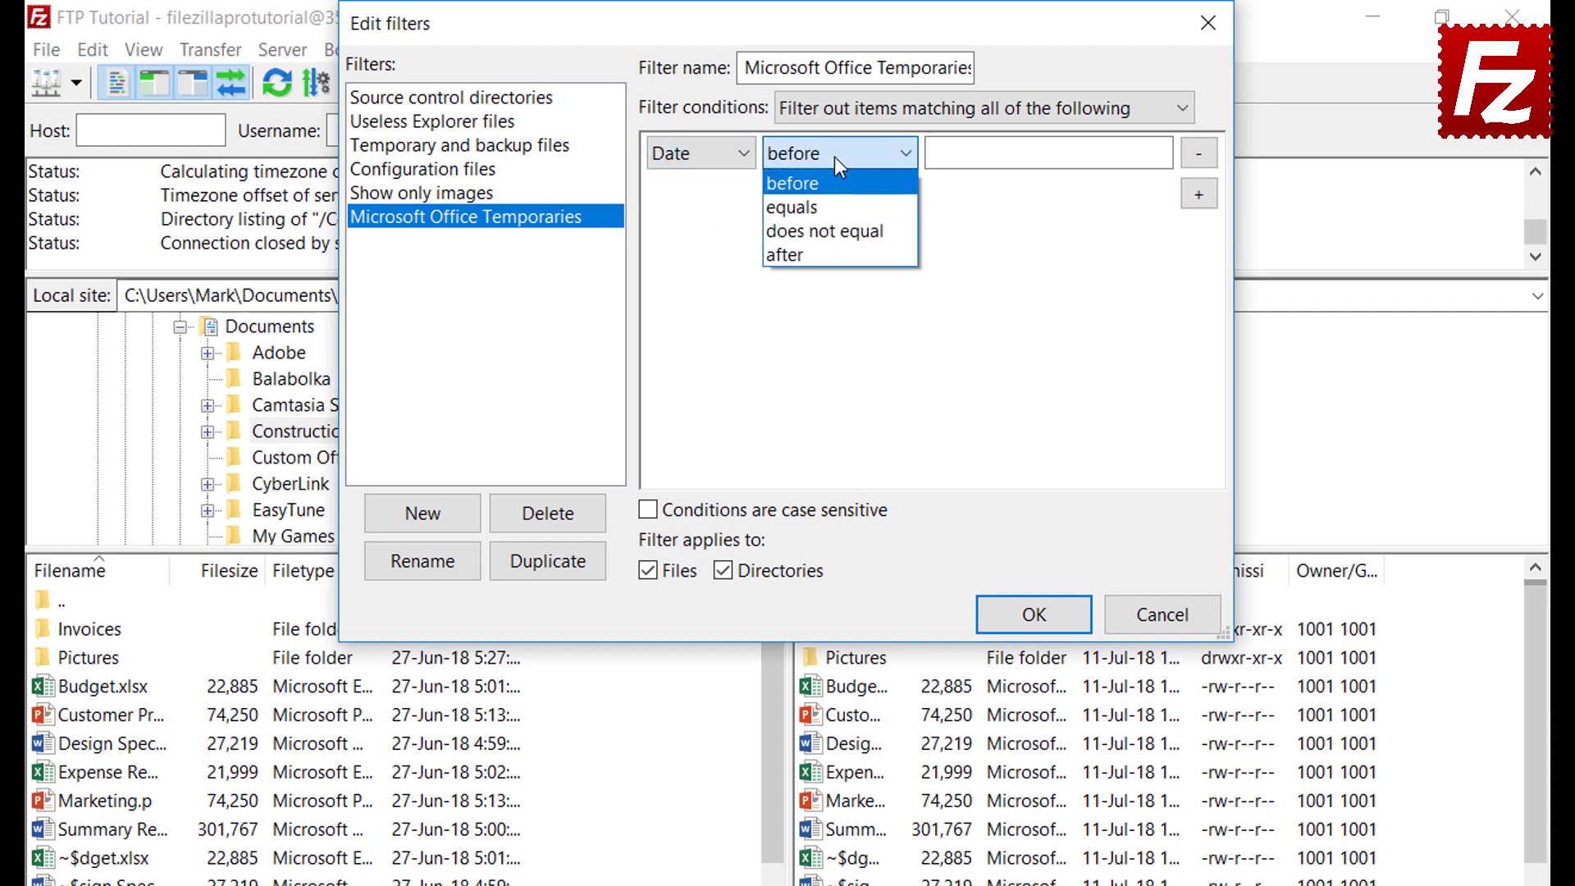
pyautogui.click(835, 157)
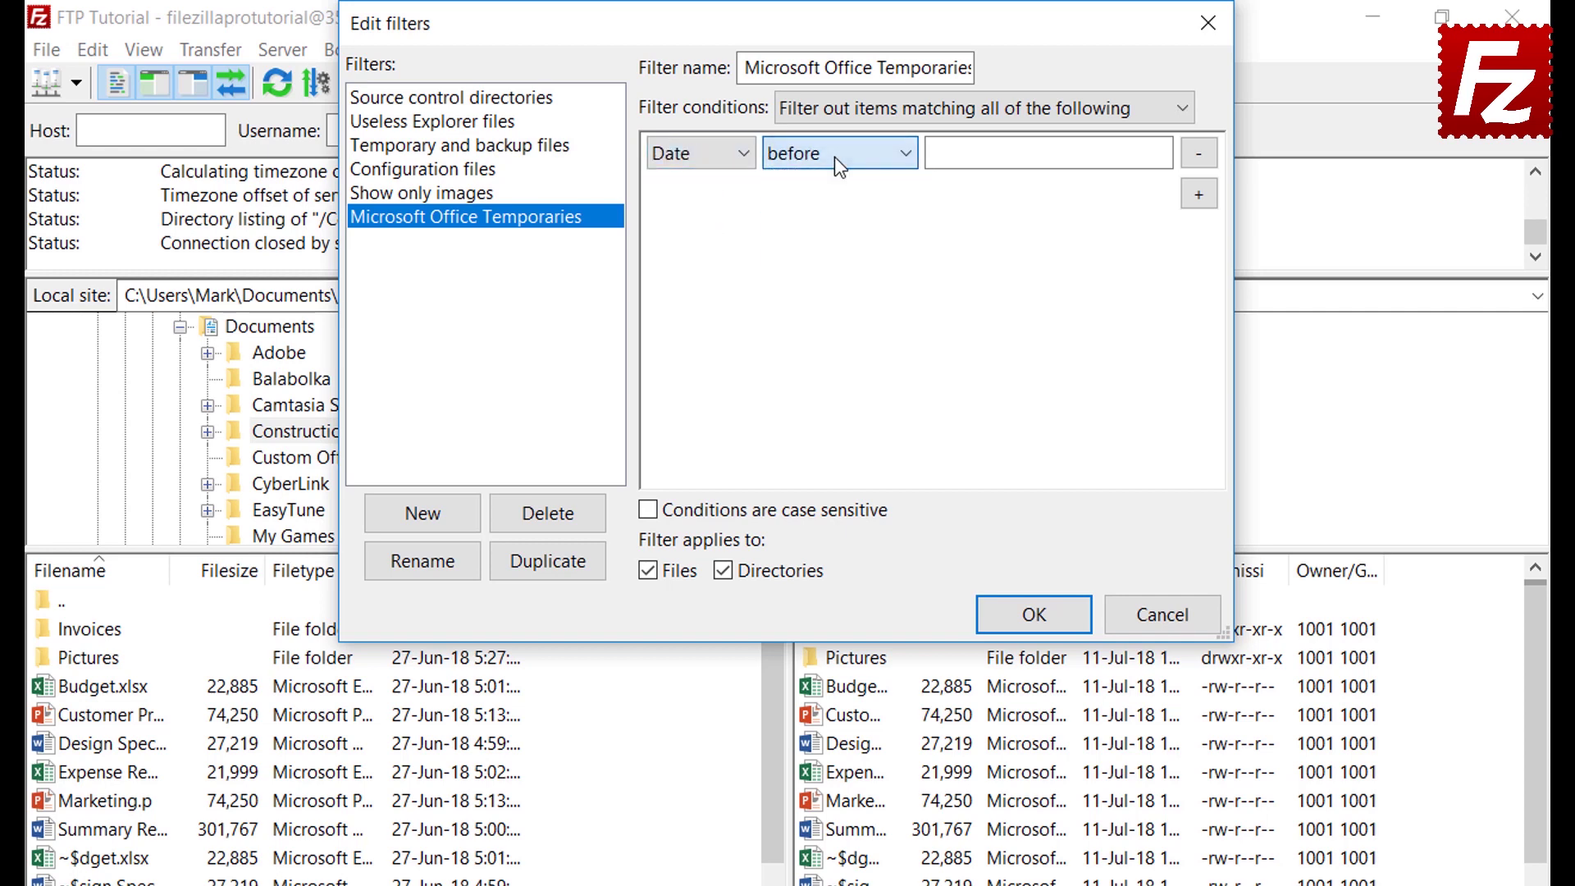
# - Set the condition to filename begins with ~$, exclude directories, and save the rule
pyautogui.click(687, 158)
pyautogui.click(686, 184)
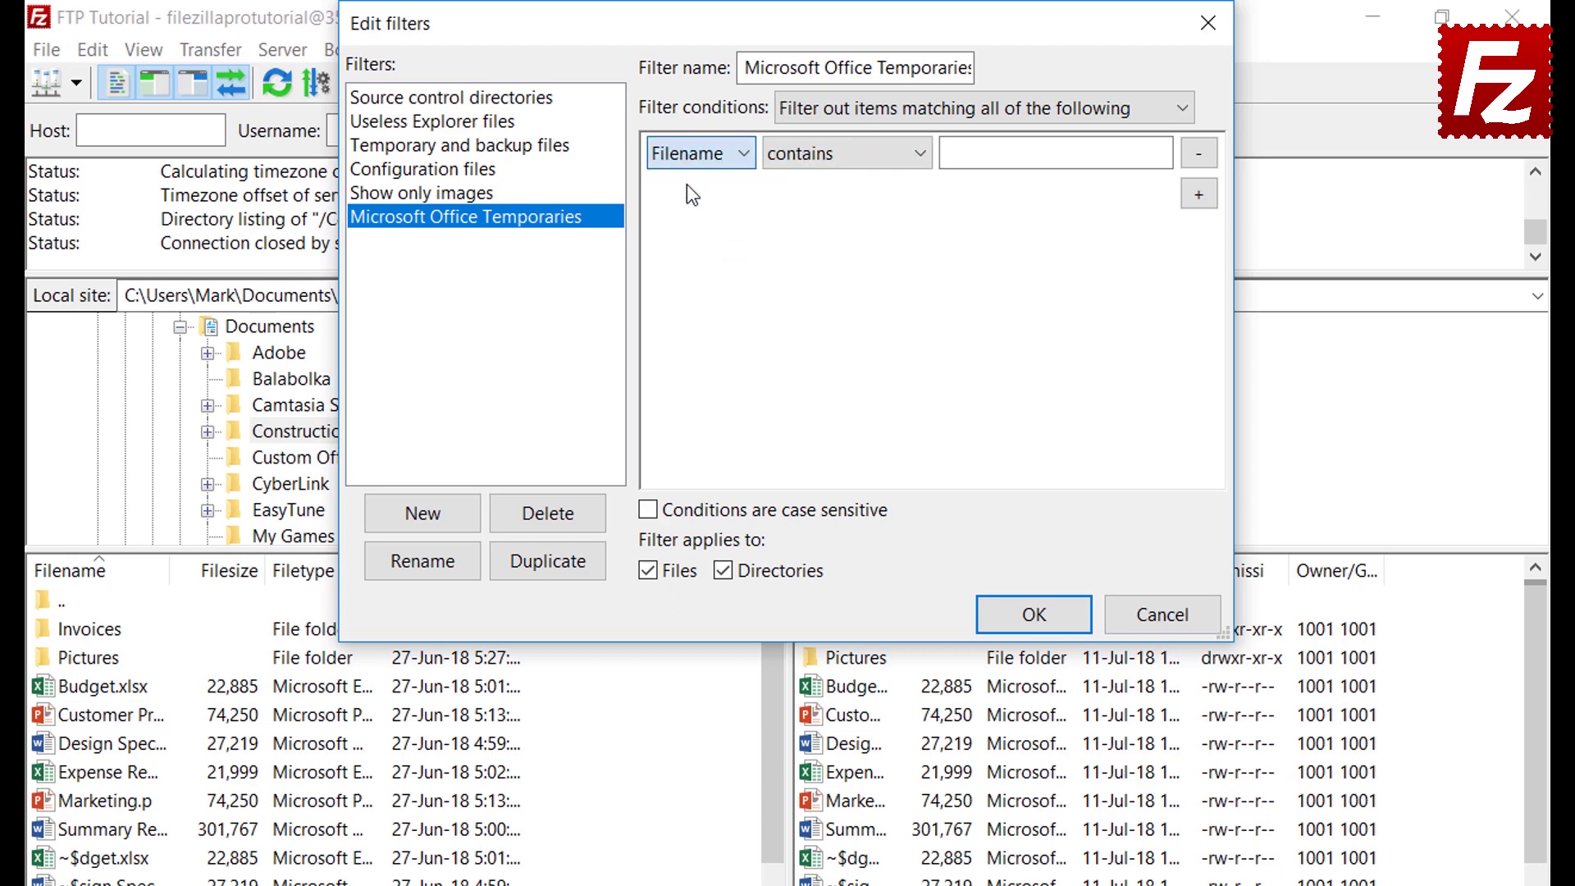
pyautogui.click(822, 156)
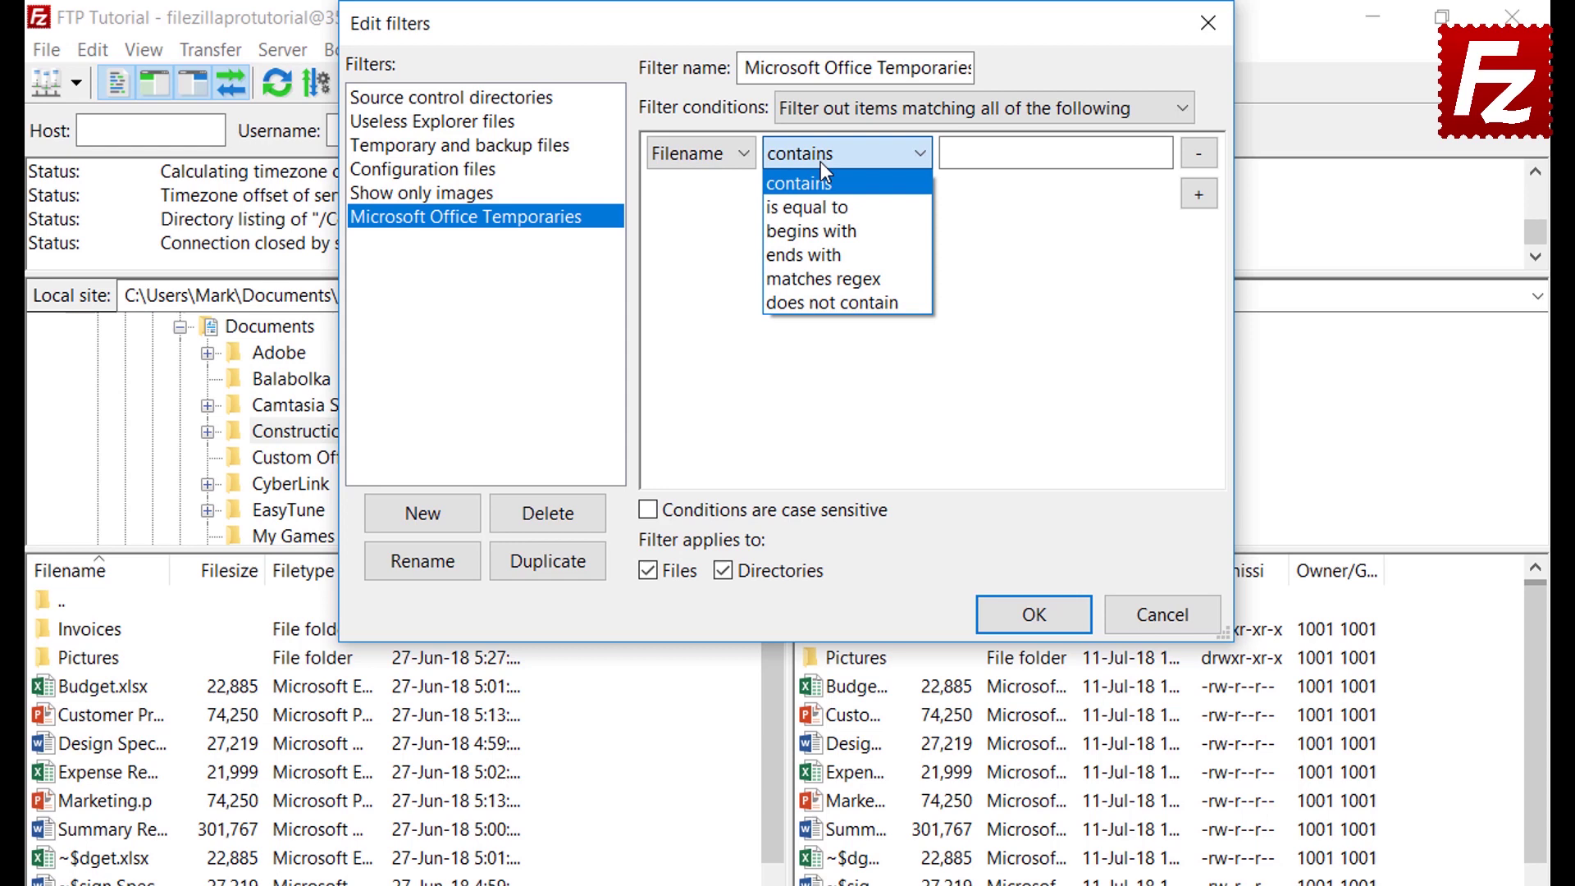
pyautogui.click(811, 231)
pyautogui.click(978, 157)
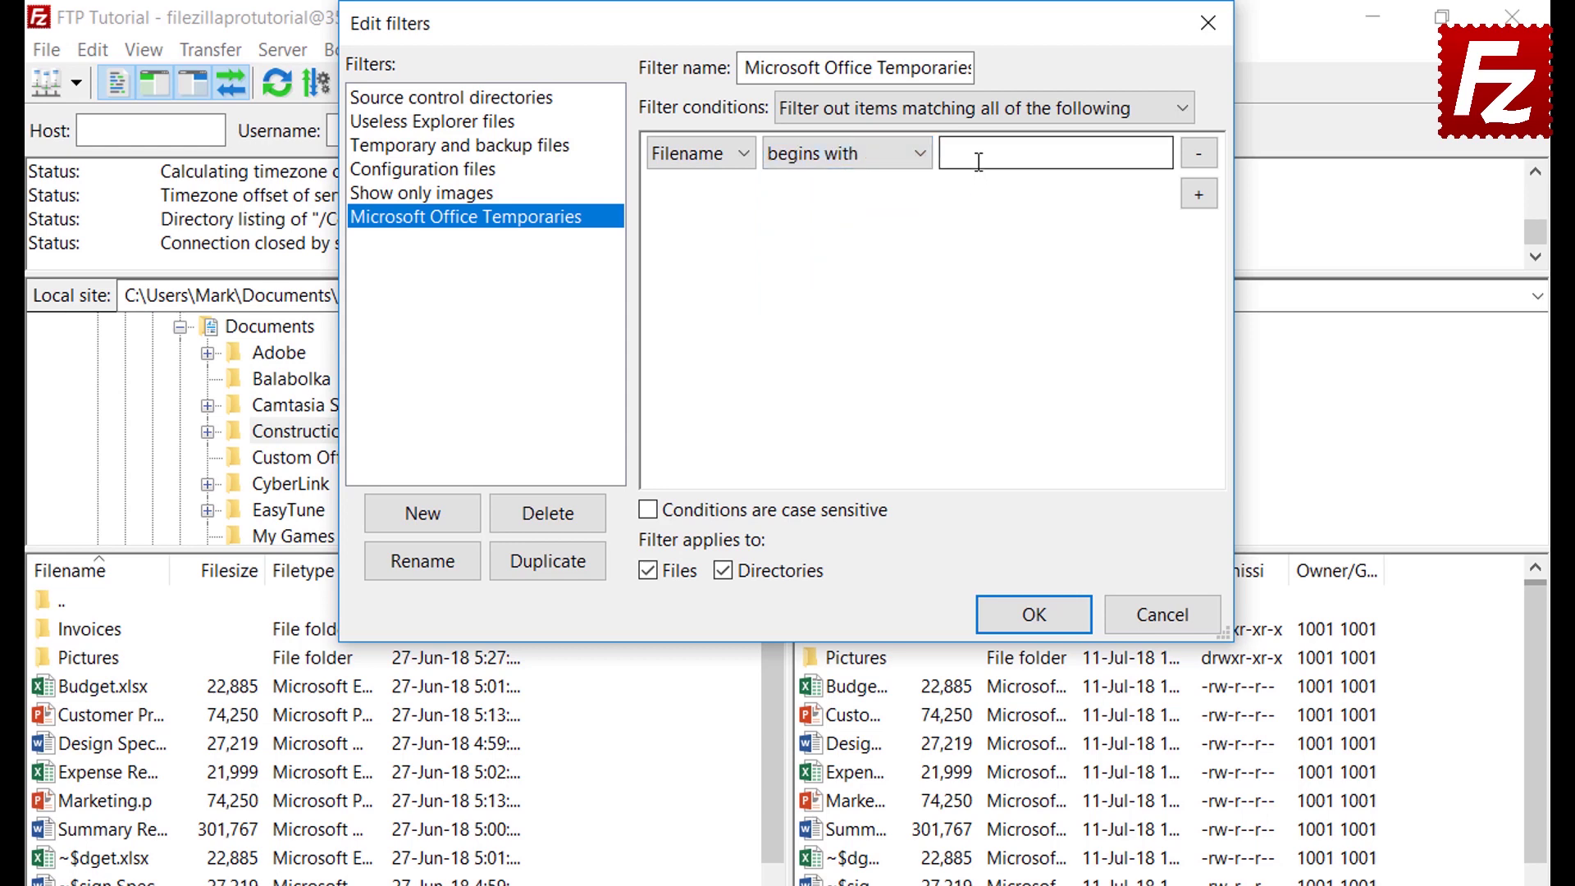
pyautogui.write('~$')
pyautogui.click(724, 570)
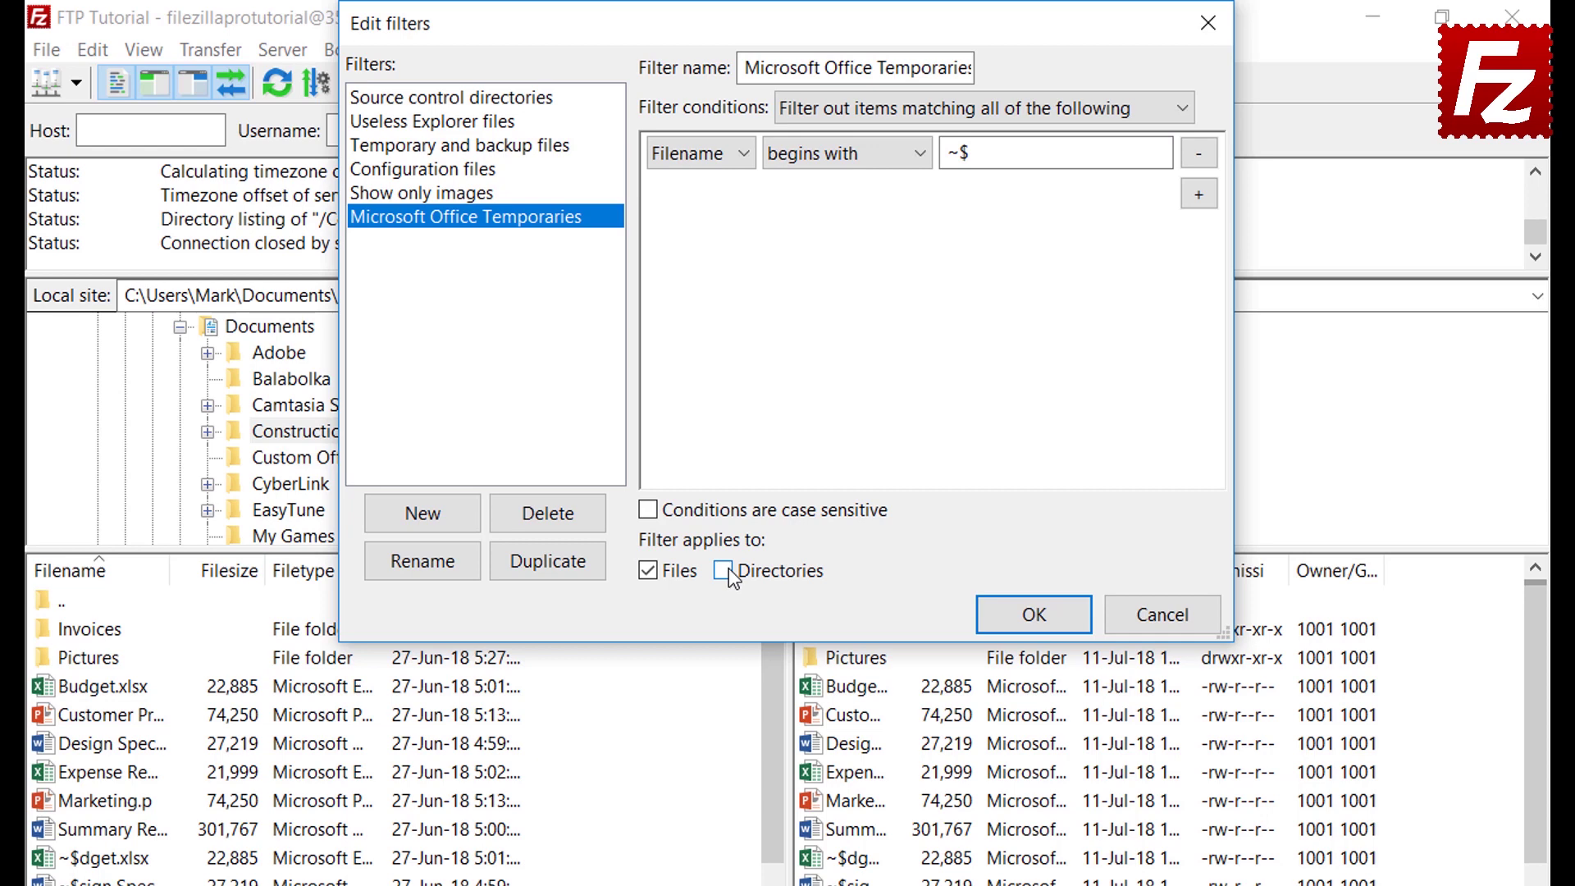
pyautogui.click(1034, 614)
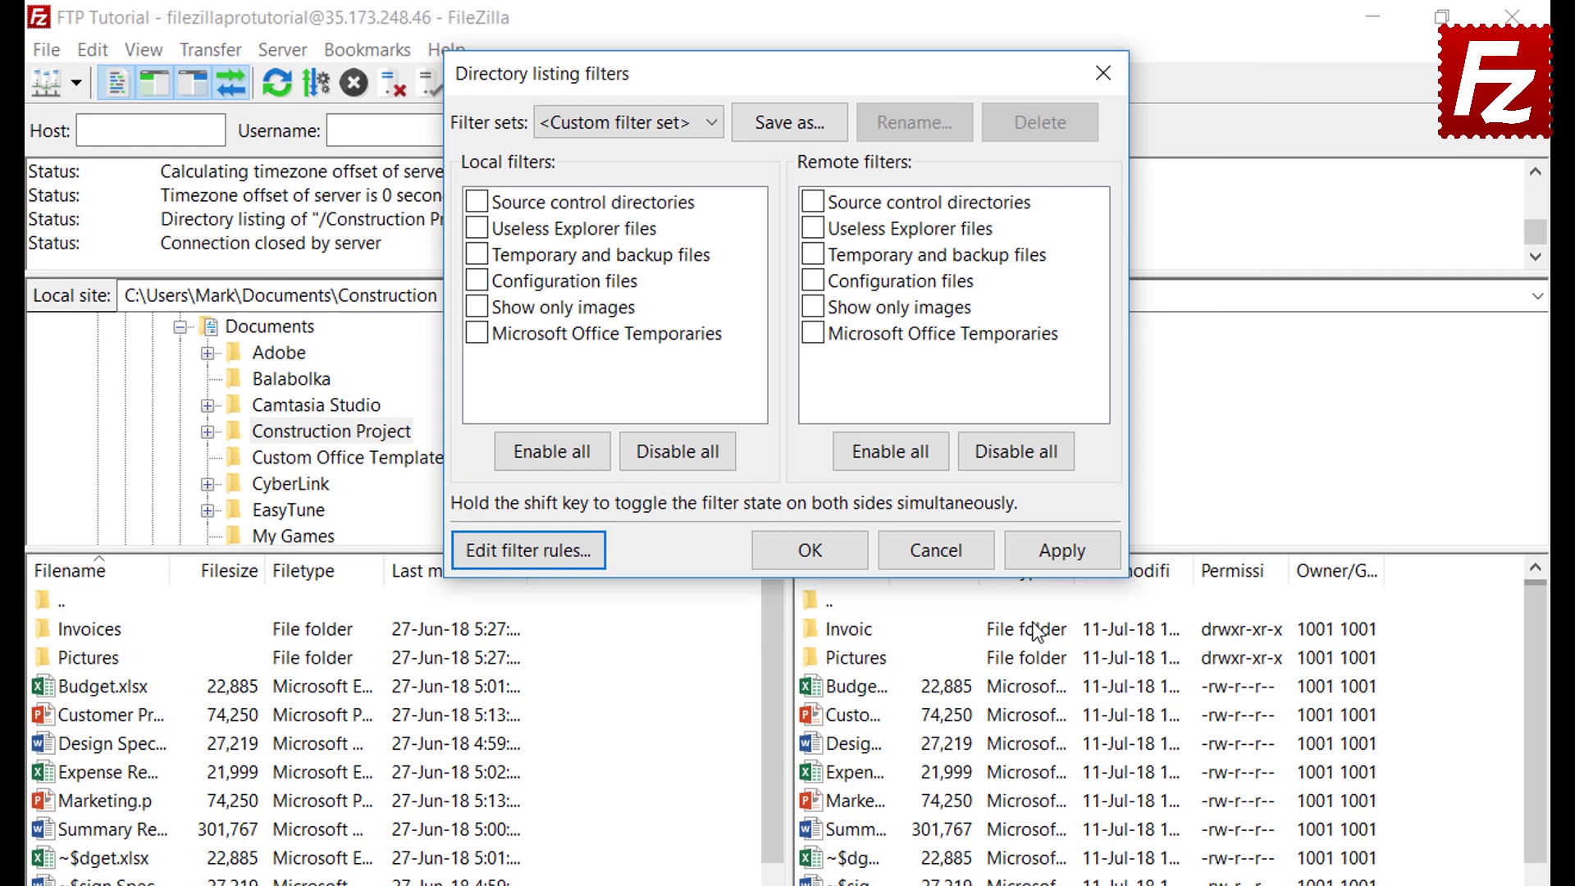
# - Try Microsoft Office Temporaries on the local listing, then revert so local temp files show again
pyautogui.click(476, 335)
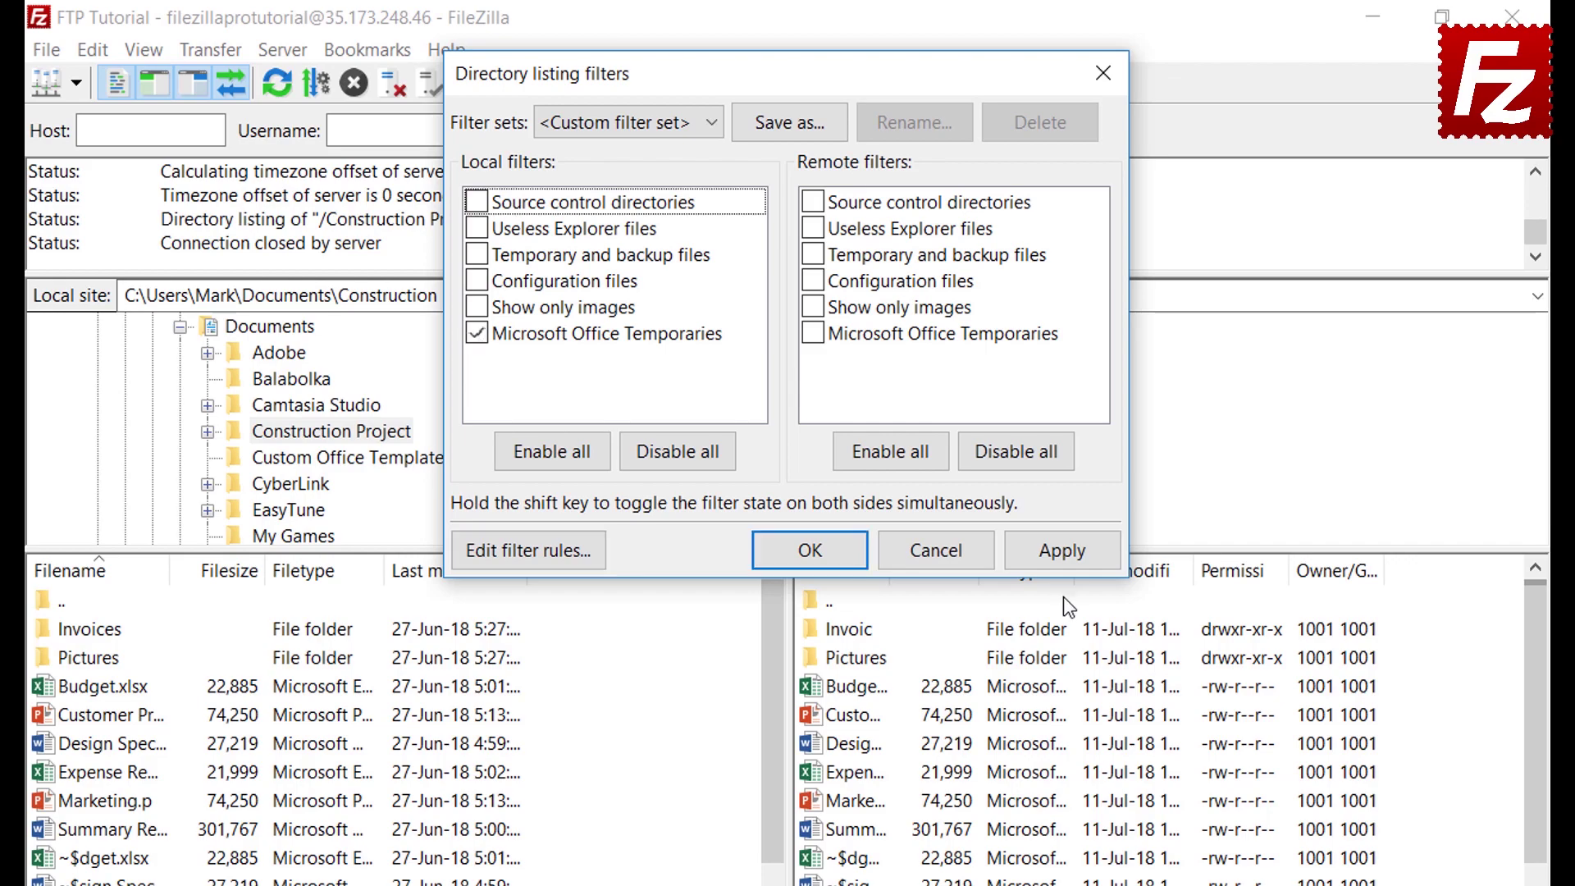
pyautogui.click(1063, 550)
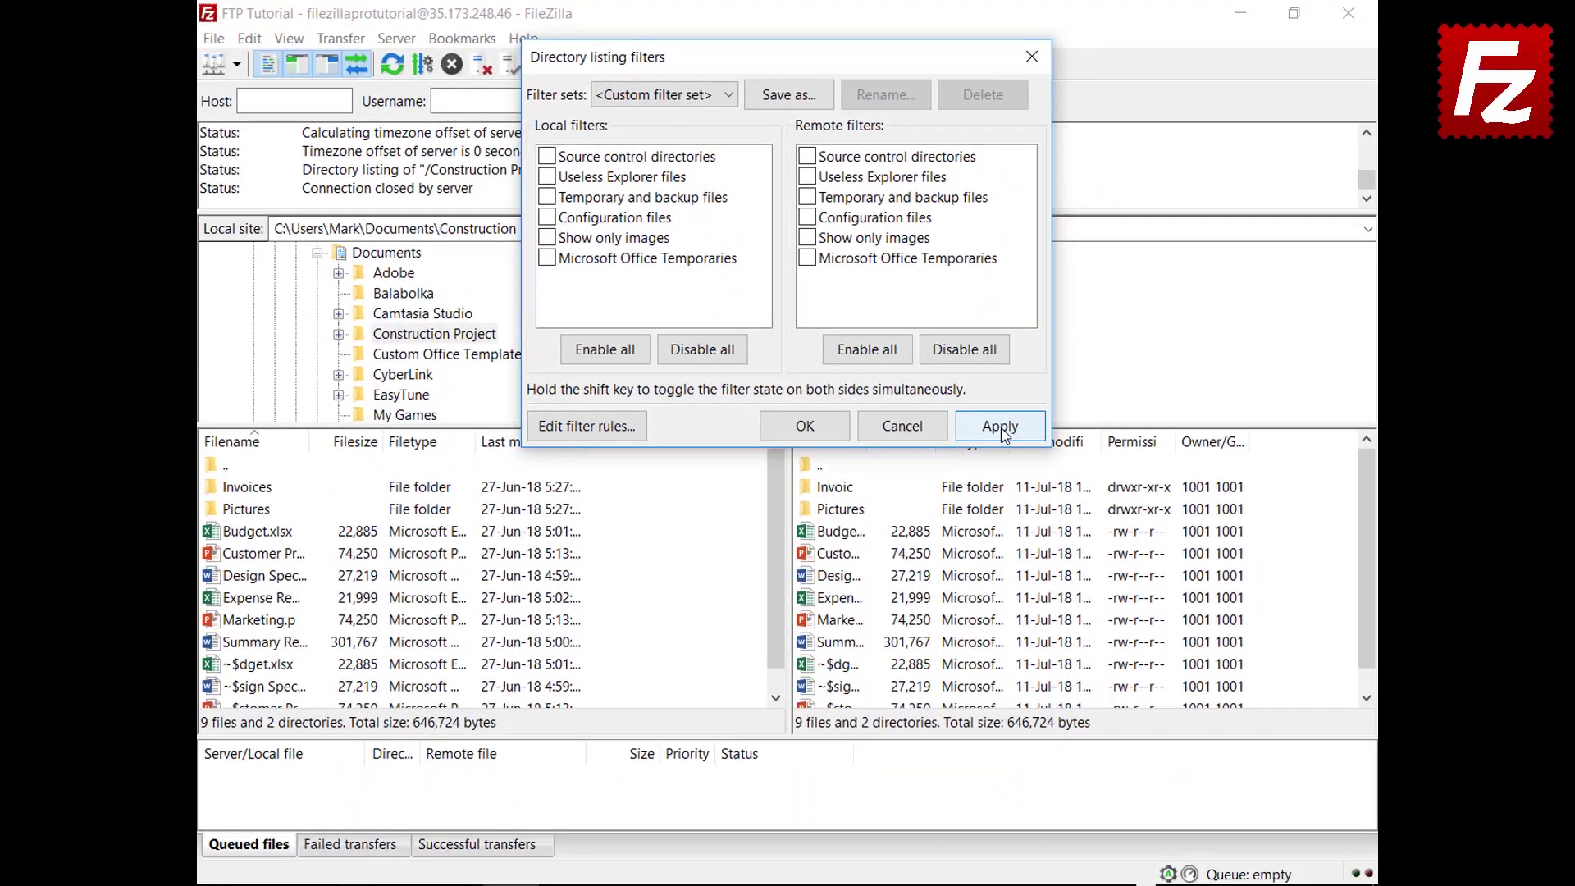
pyautogui.click(1054, 535)
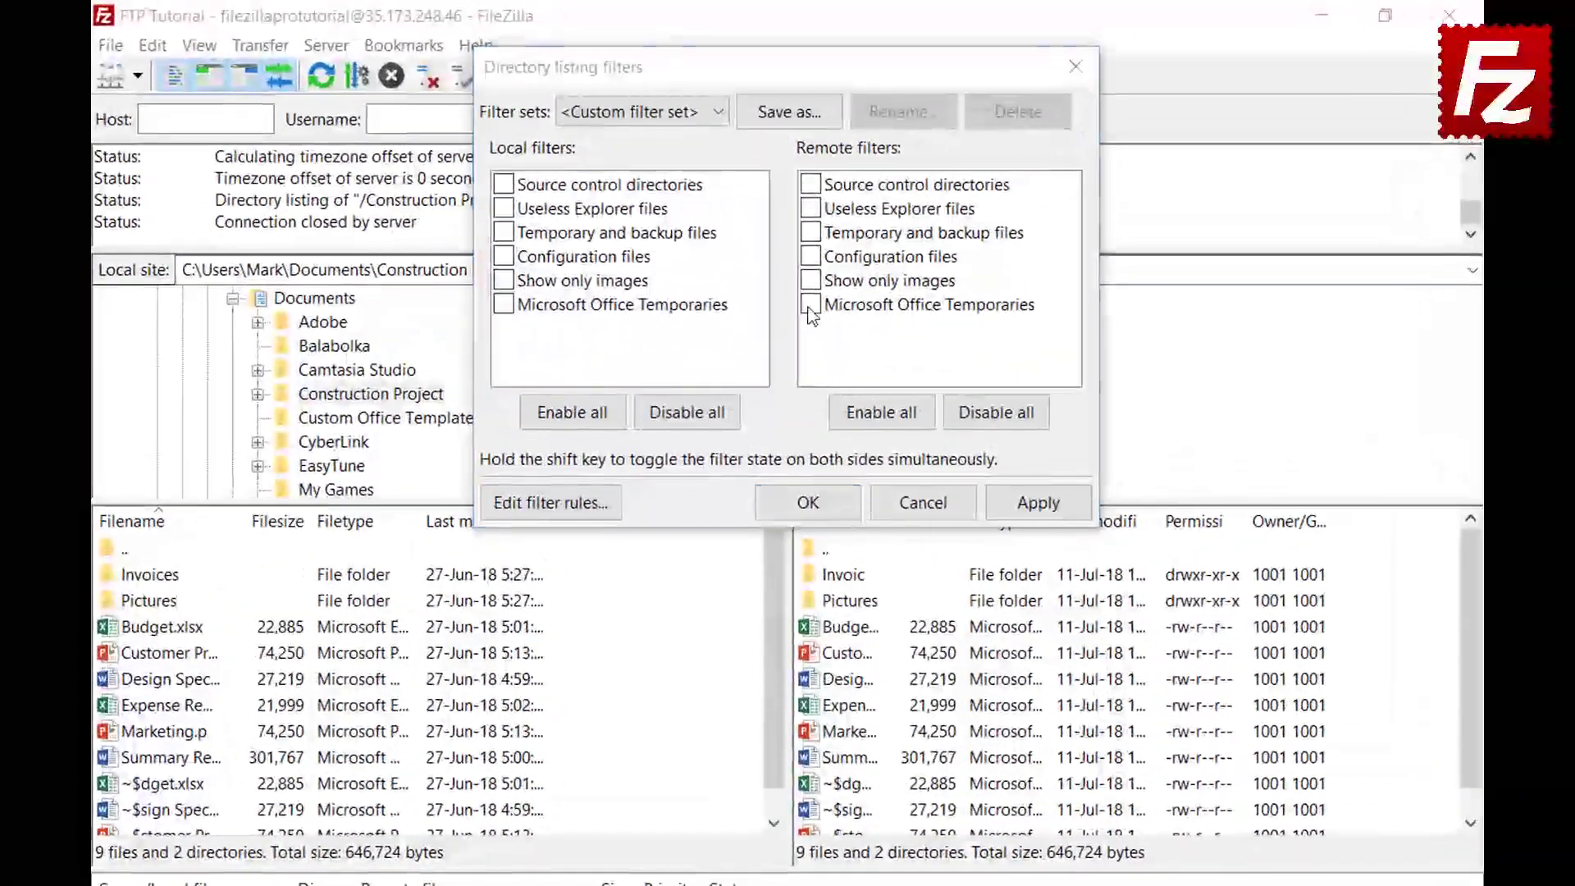
# - Apply Microsoft Office Temporaries to the remote listing and save the selection as filter set 'Project'
pyautogui.click(805, 264)
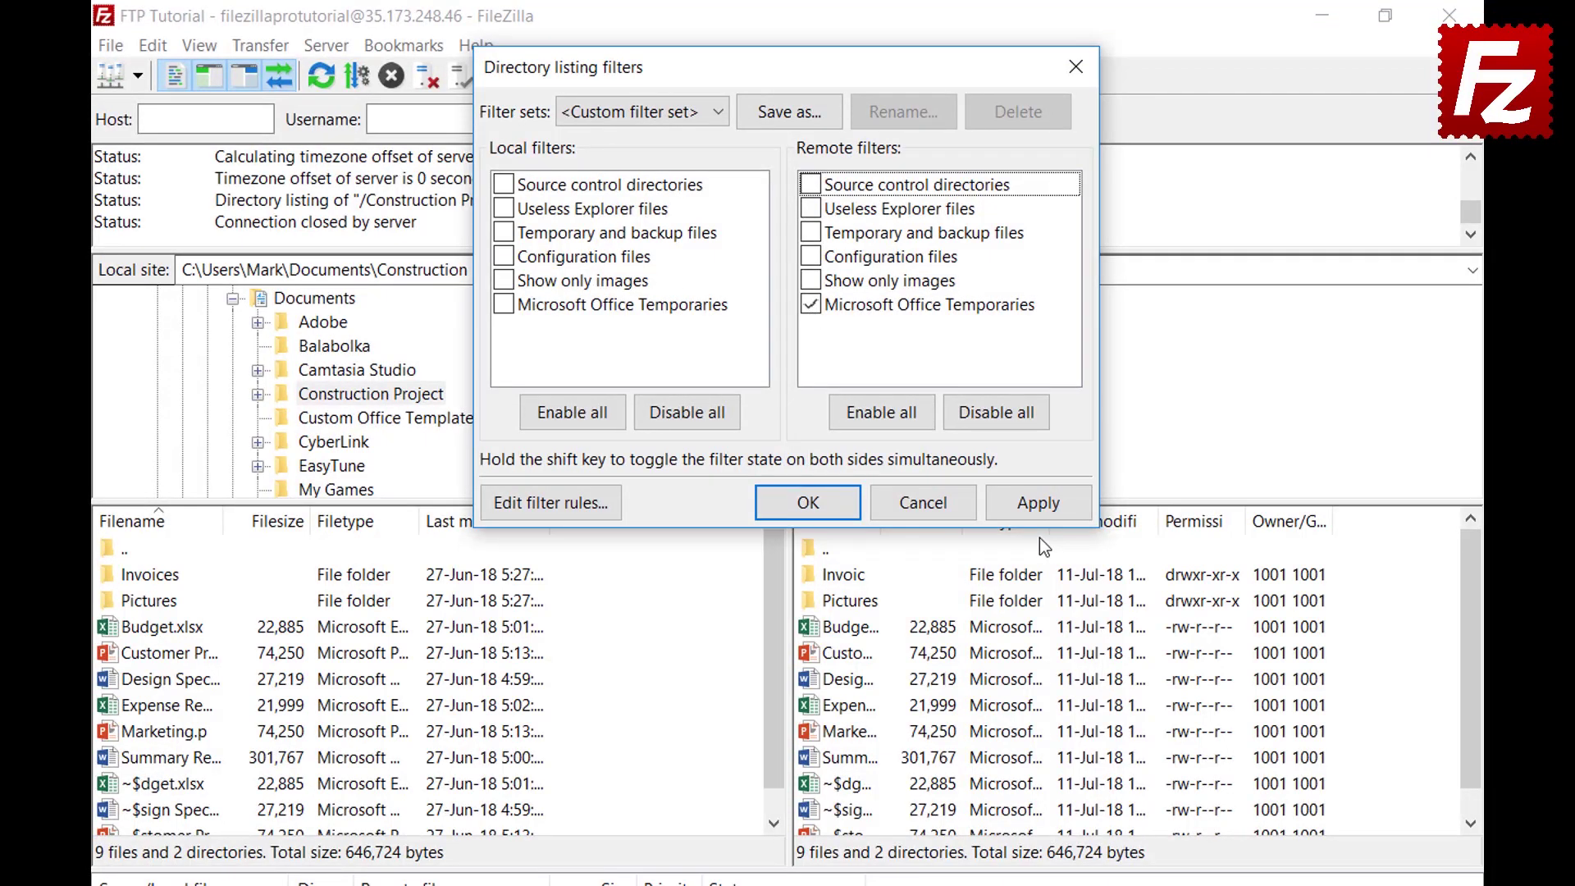
pyautogui.click(1037, 502)
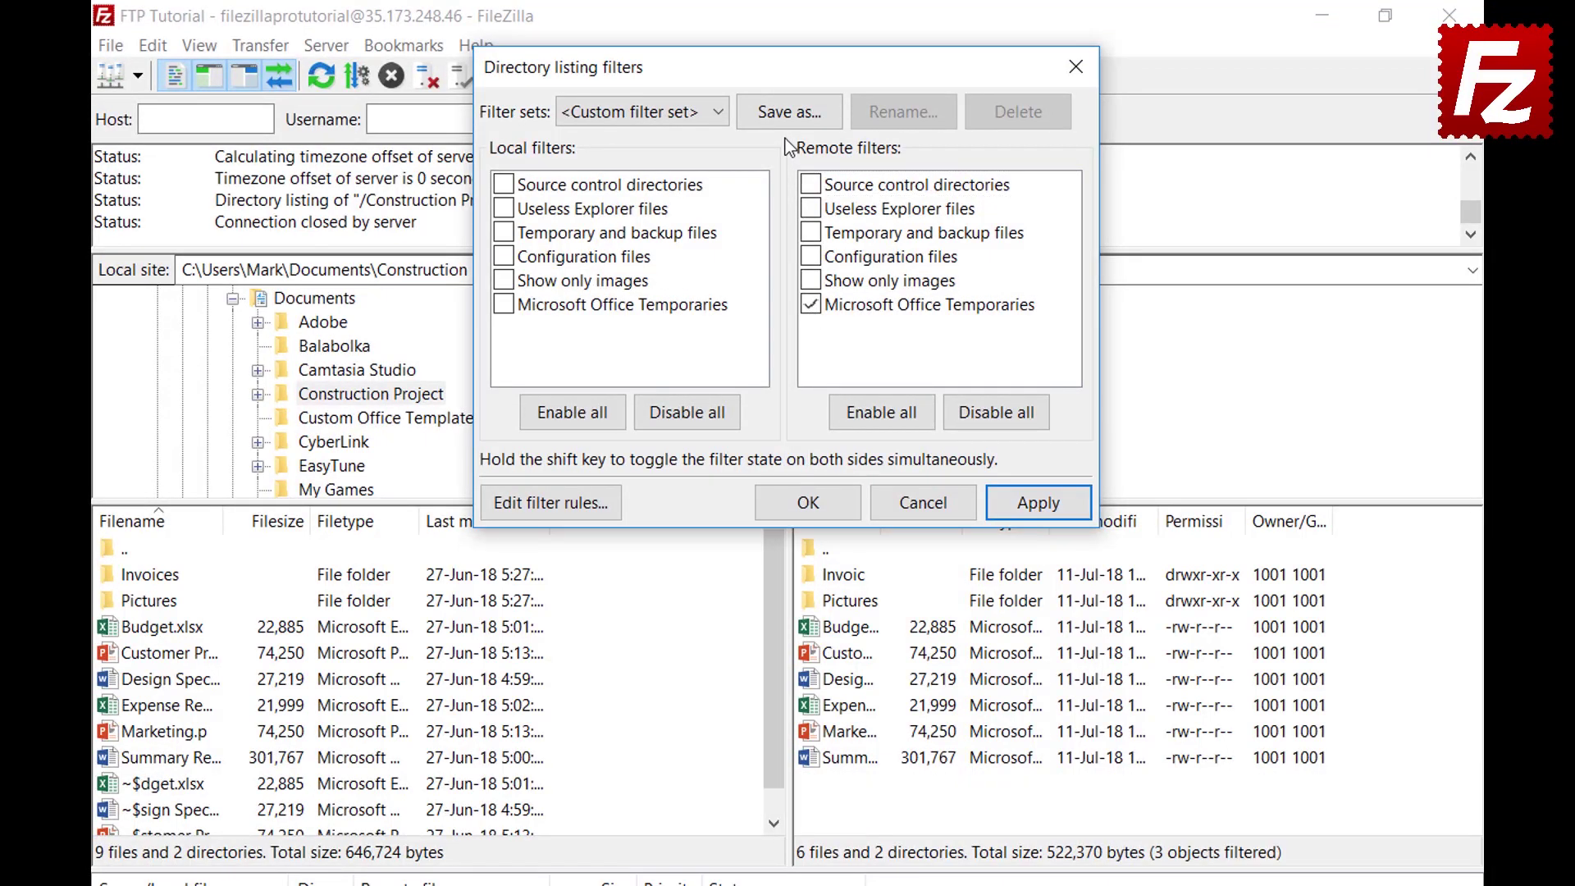
pyautogui.click(789, 111)
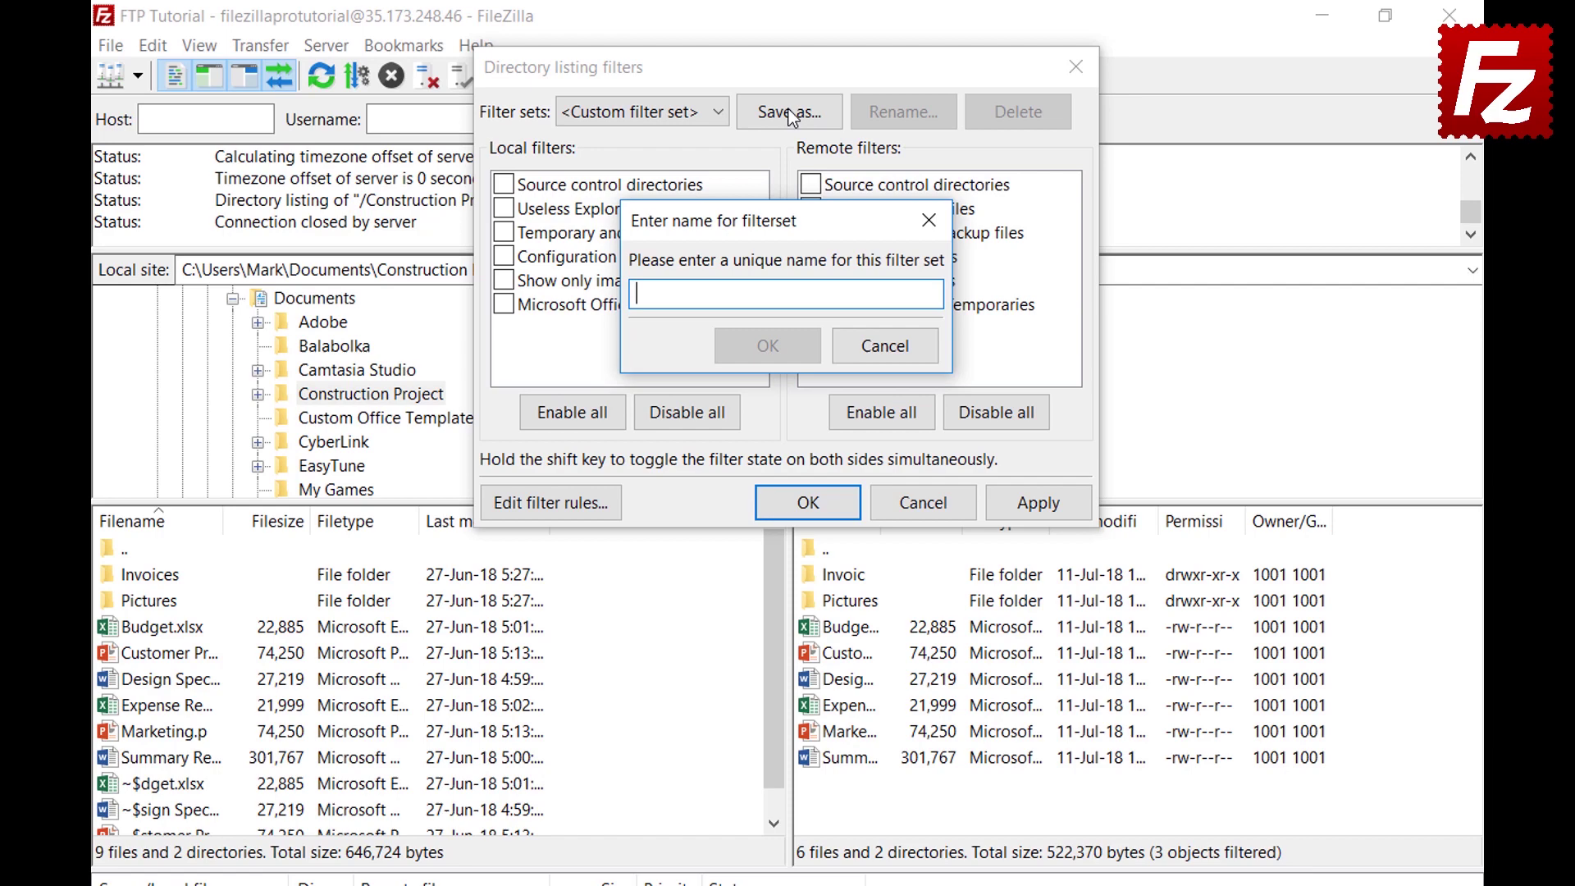
pyautogui.write('Project')
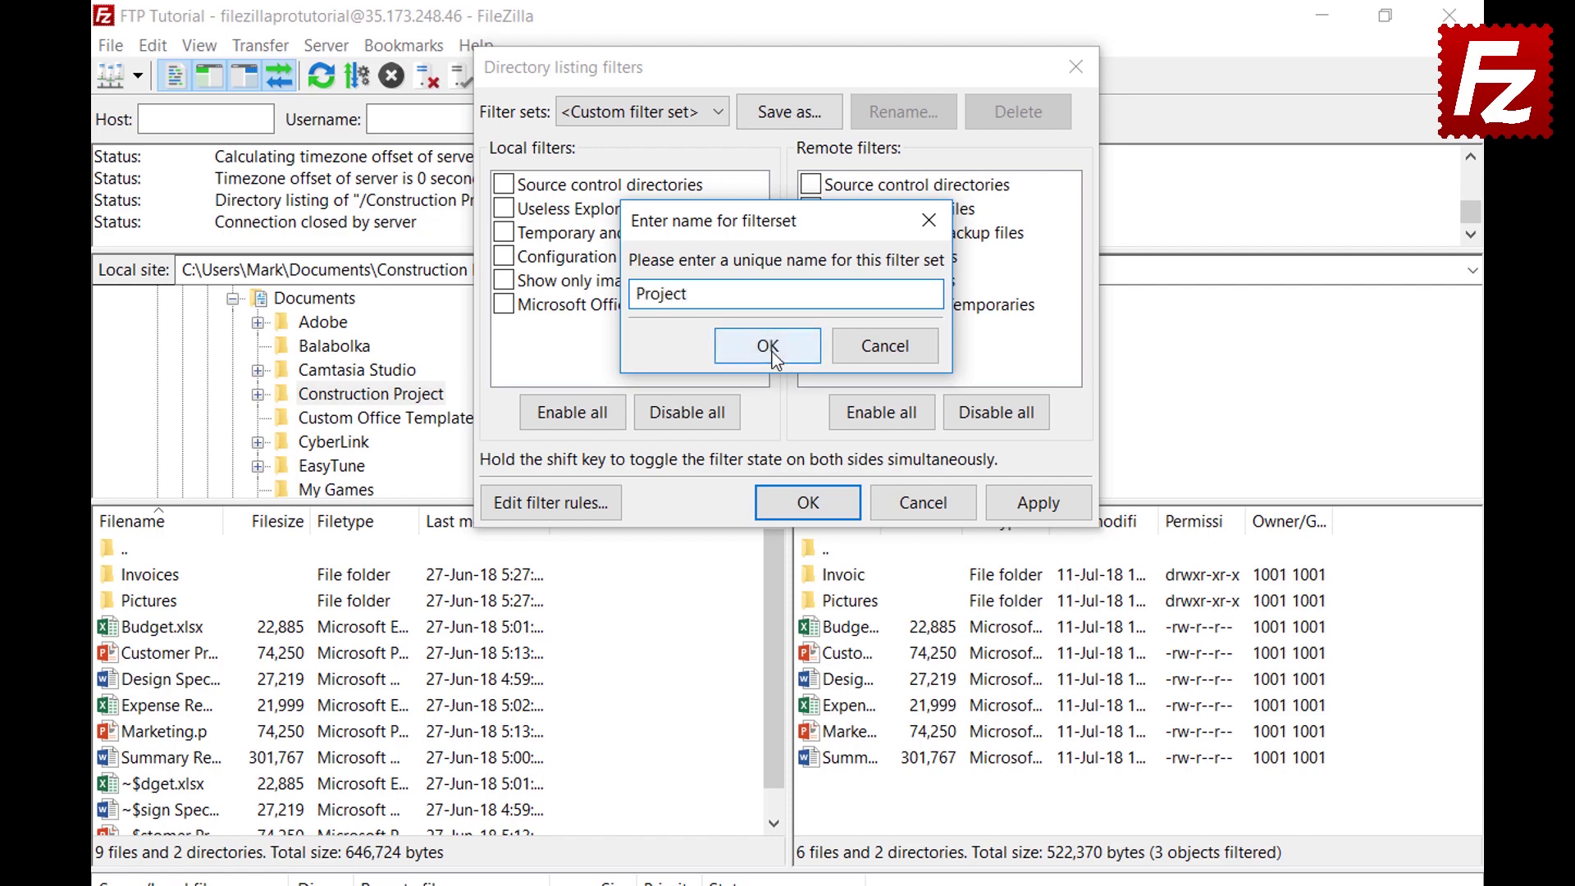
pyautogui.click(767, 347)
pyautogui.click(807, 503)
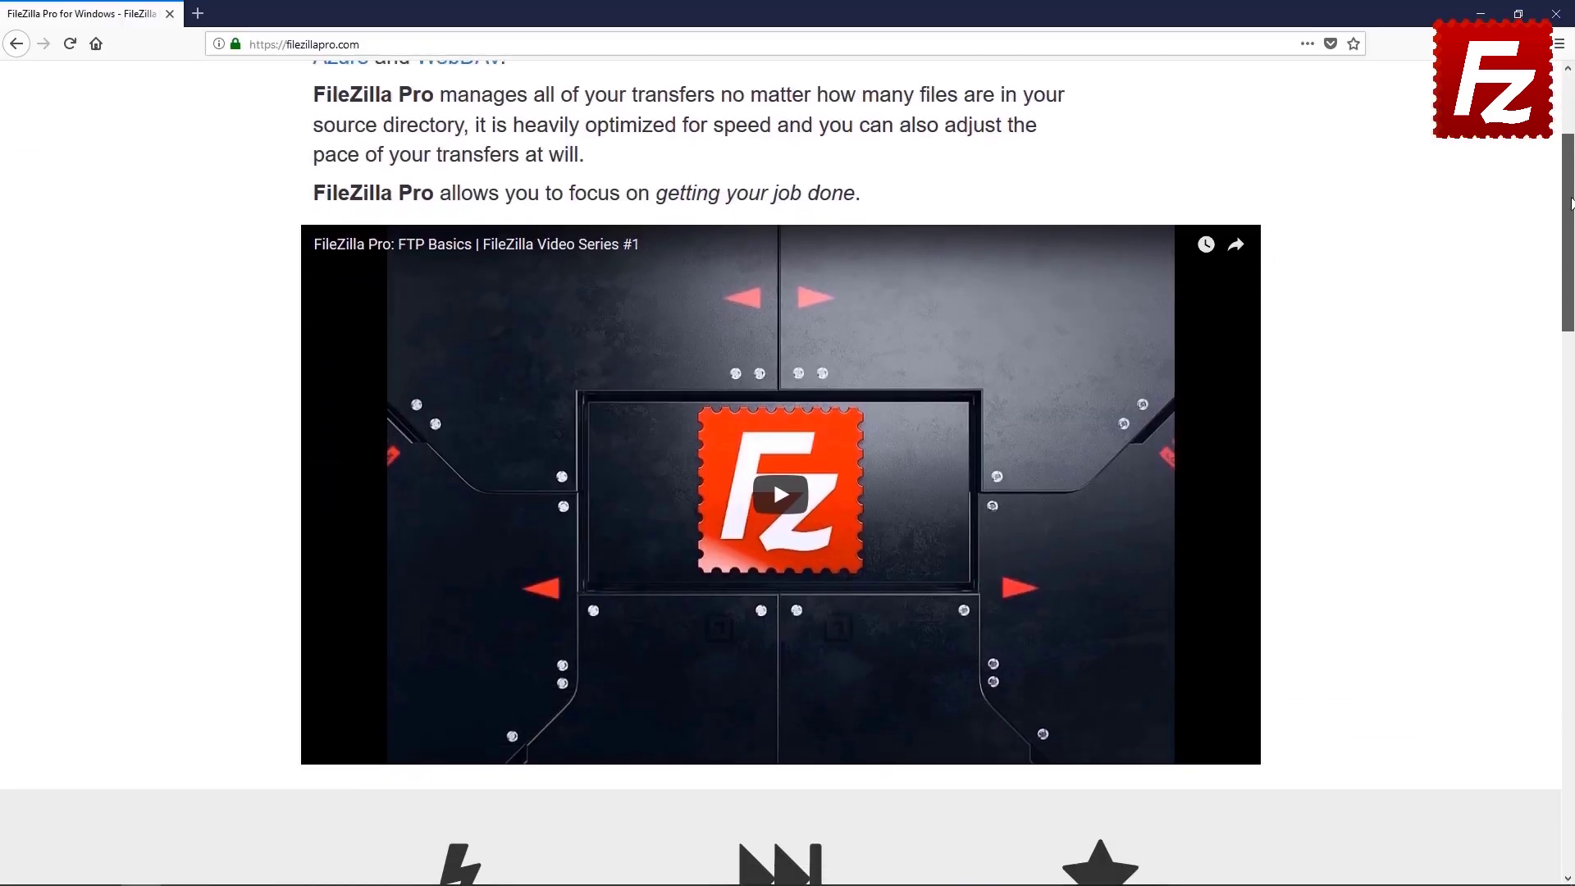
pyautogui.scroll(-5, 788, 493)
pyautogui.scroll(-3, 788, 492)
pyautogui.scroll(-3, 788, 492)
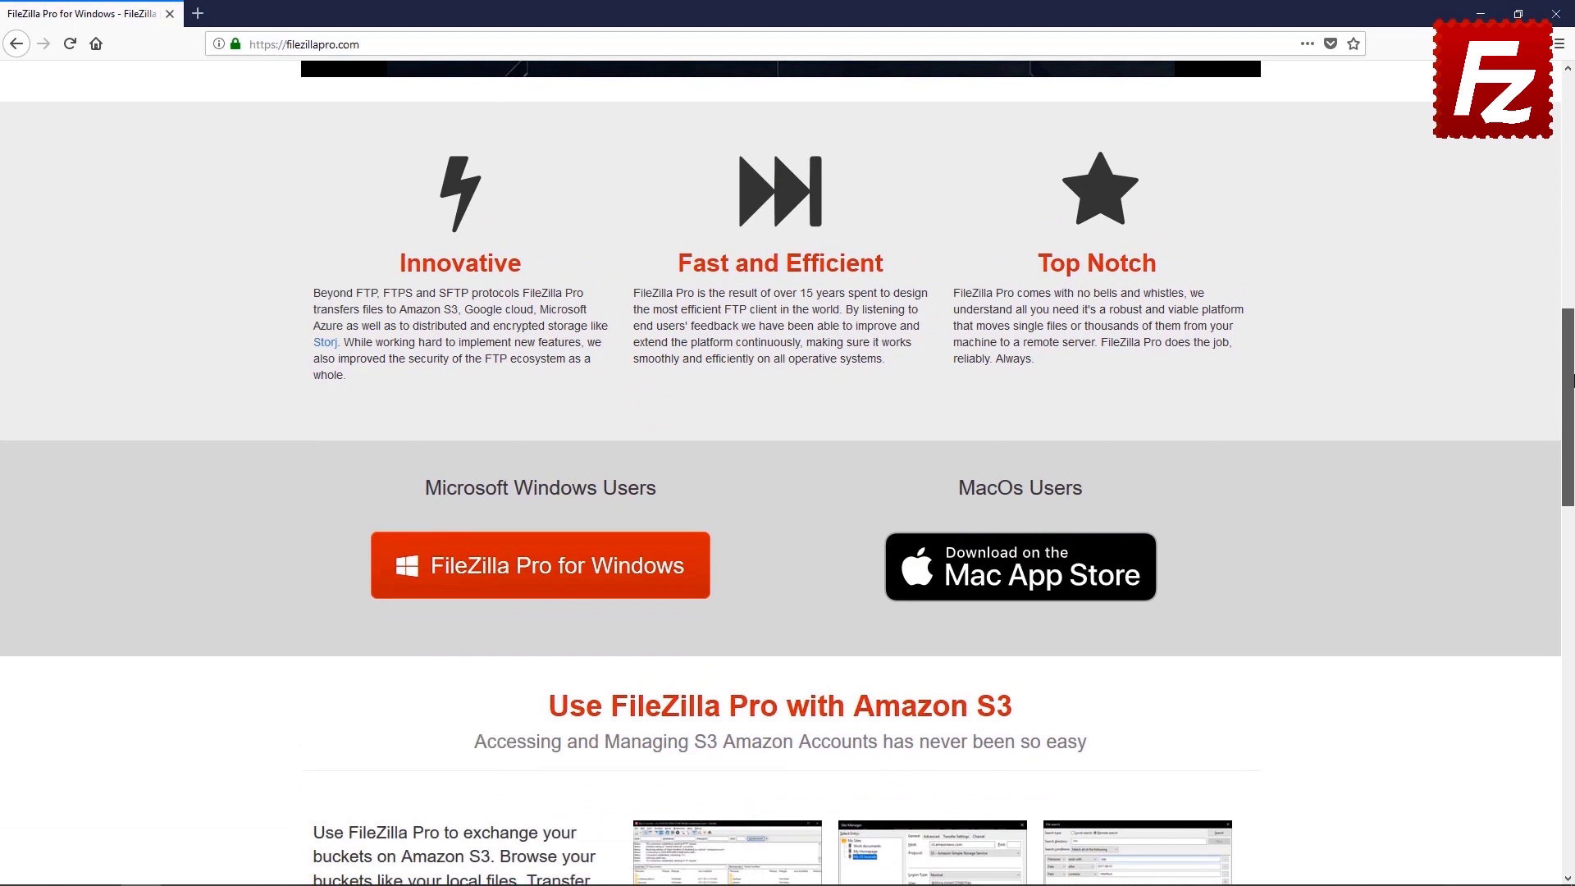
pyautogui.scroll(-2, 787, 493)
# - Go to the FileZilla Pro for Windows purchase page on filezillapro.com
pyautogui.click(540, 444)
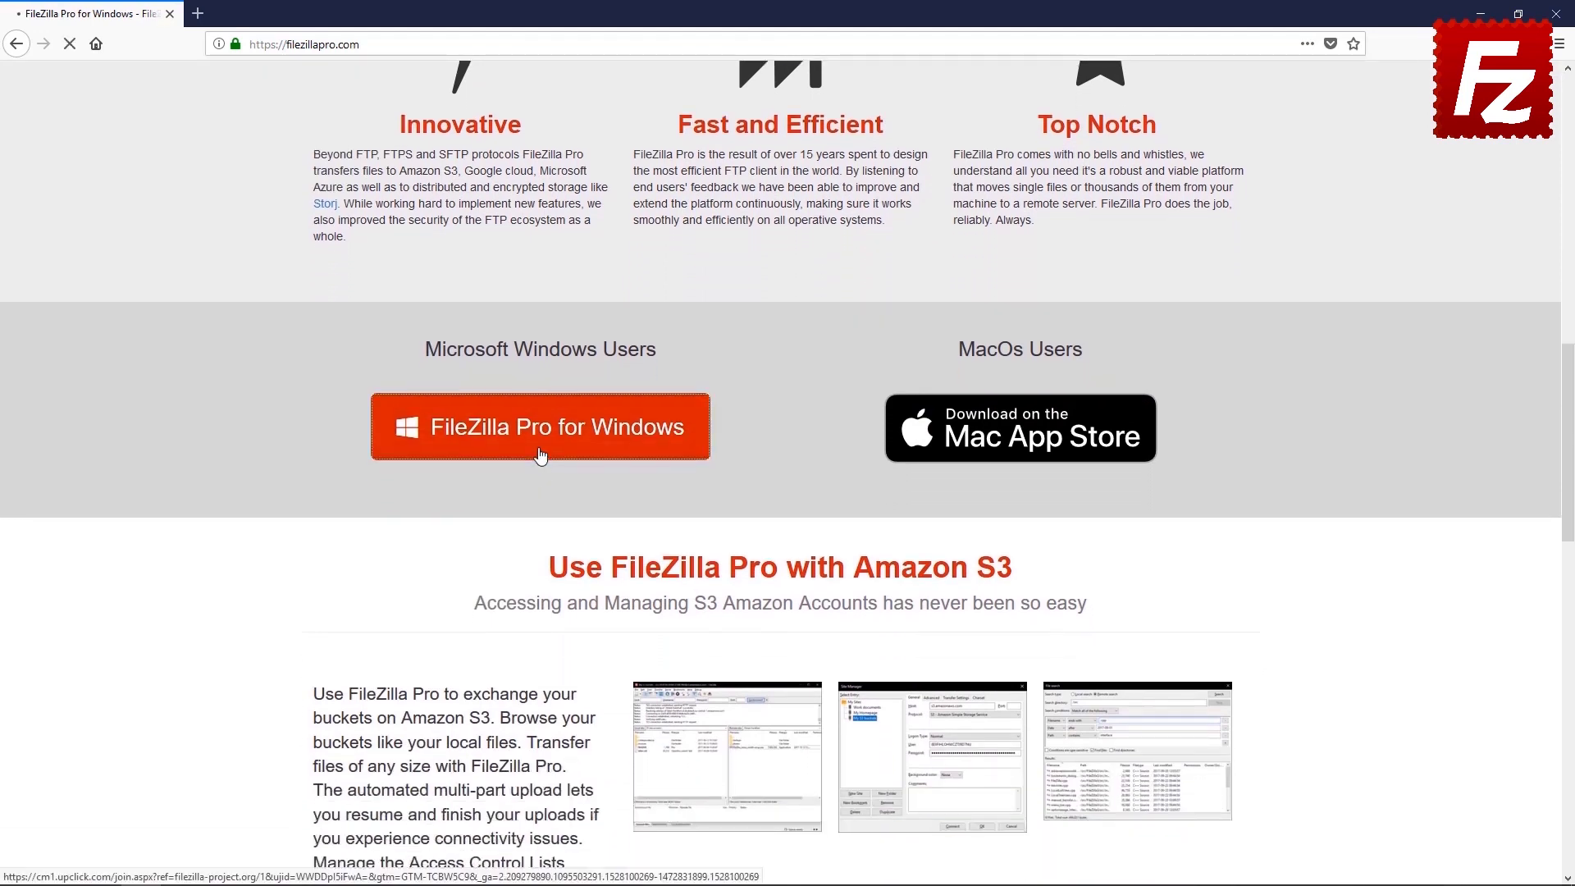